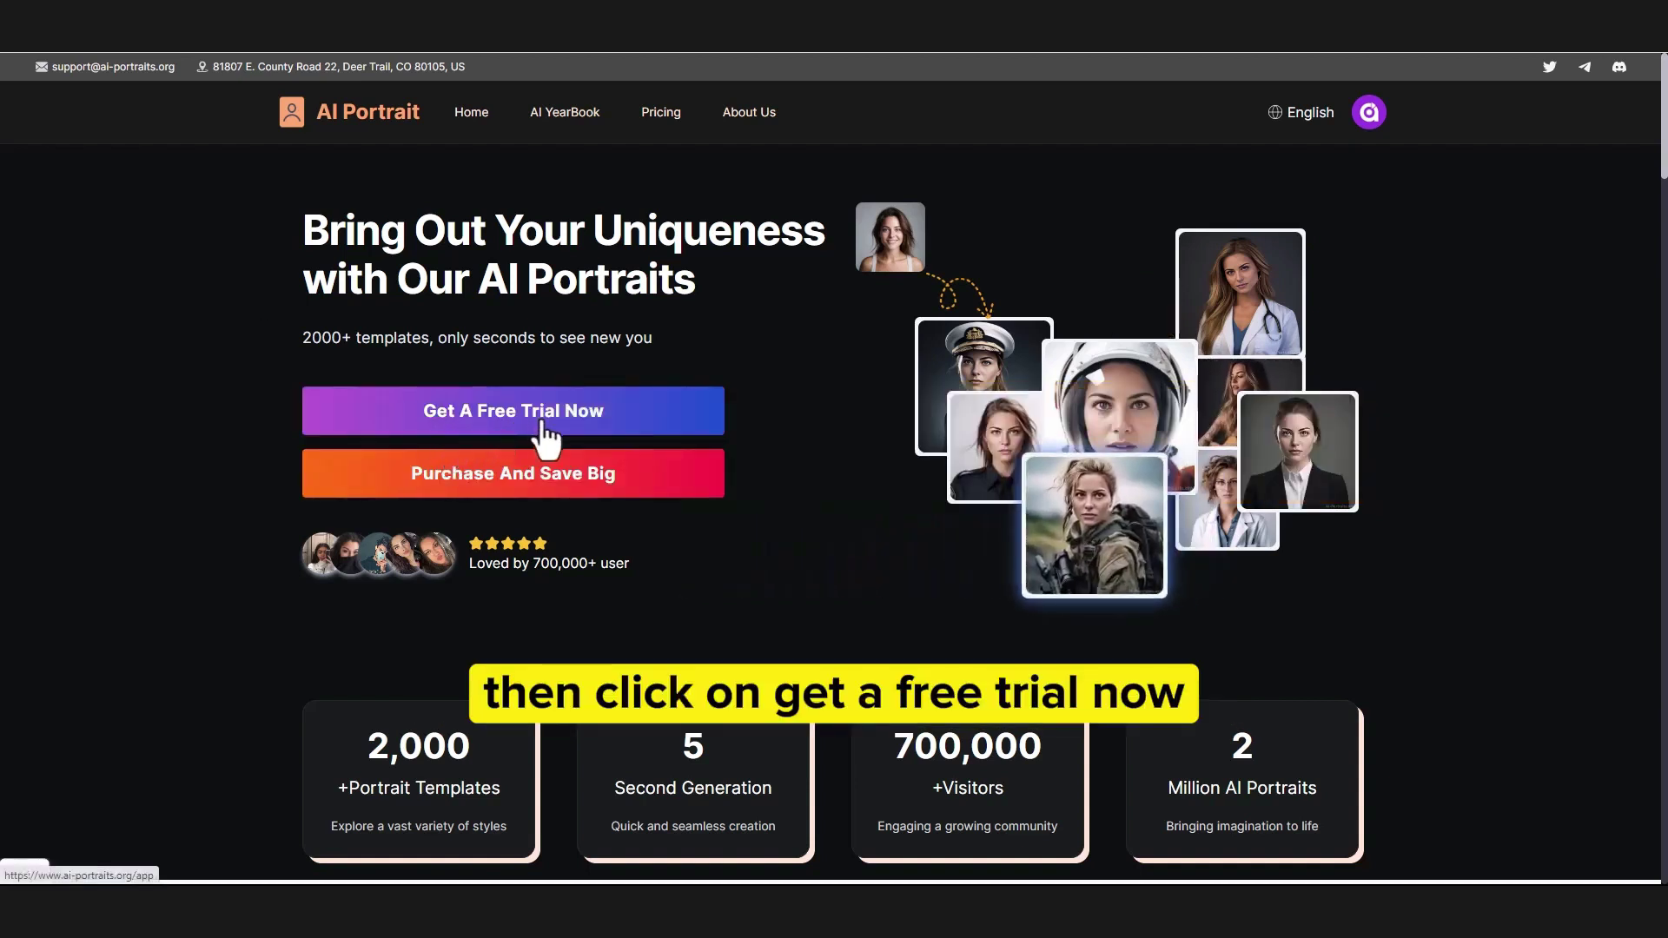
Step: Start the free trial and upload emma2.jpg from Downloads as the source face photo
click(479, 423)
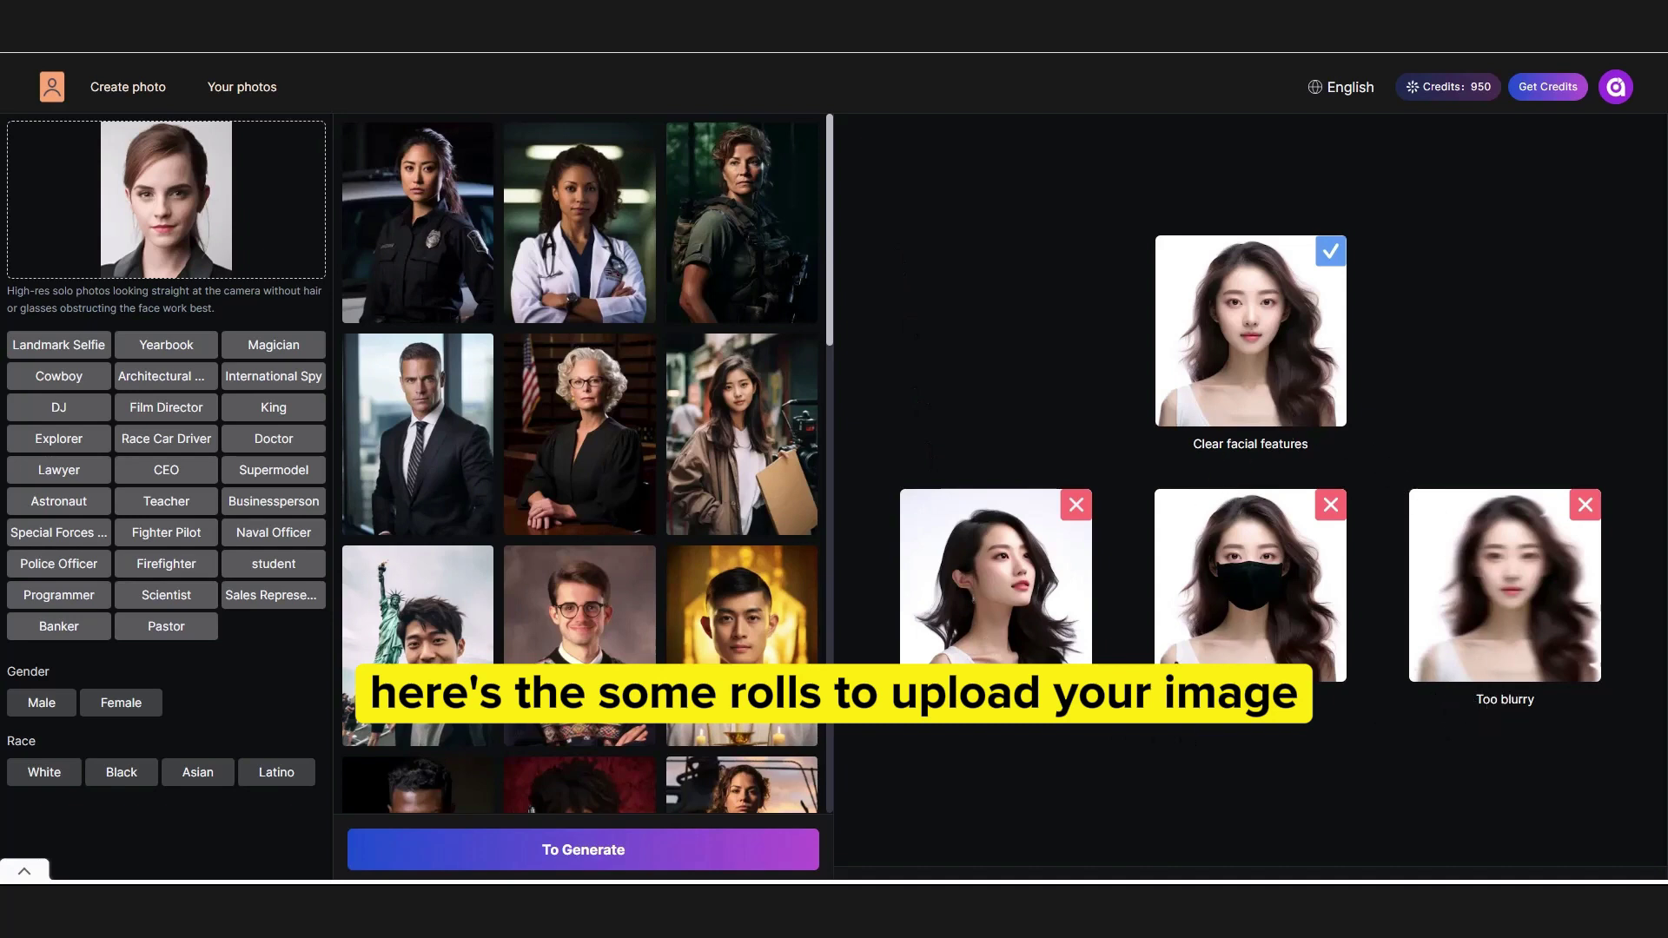
click(163, 209)
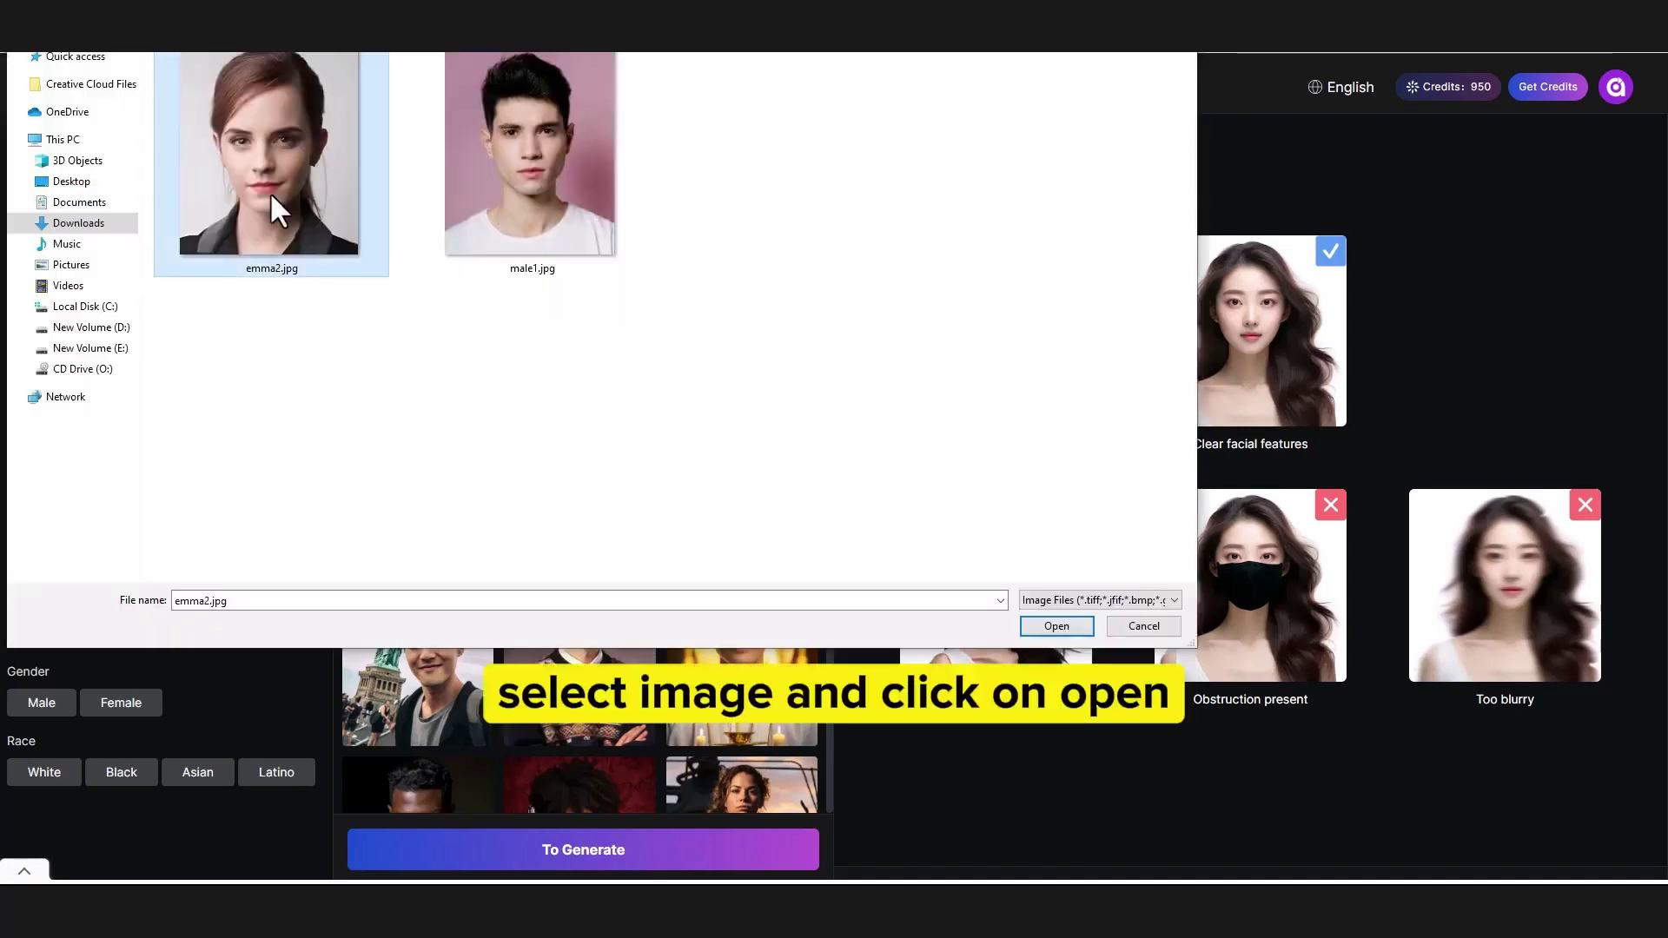
click(1055, 627)
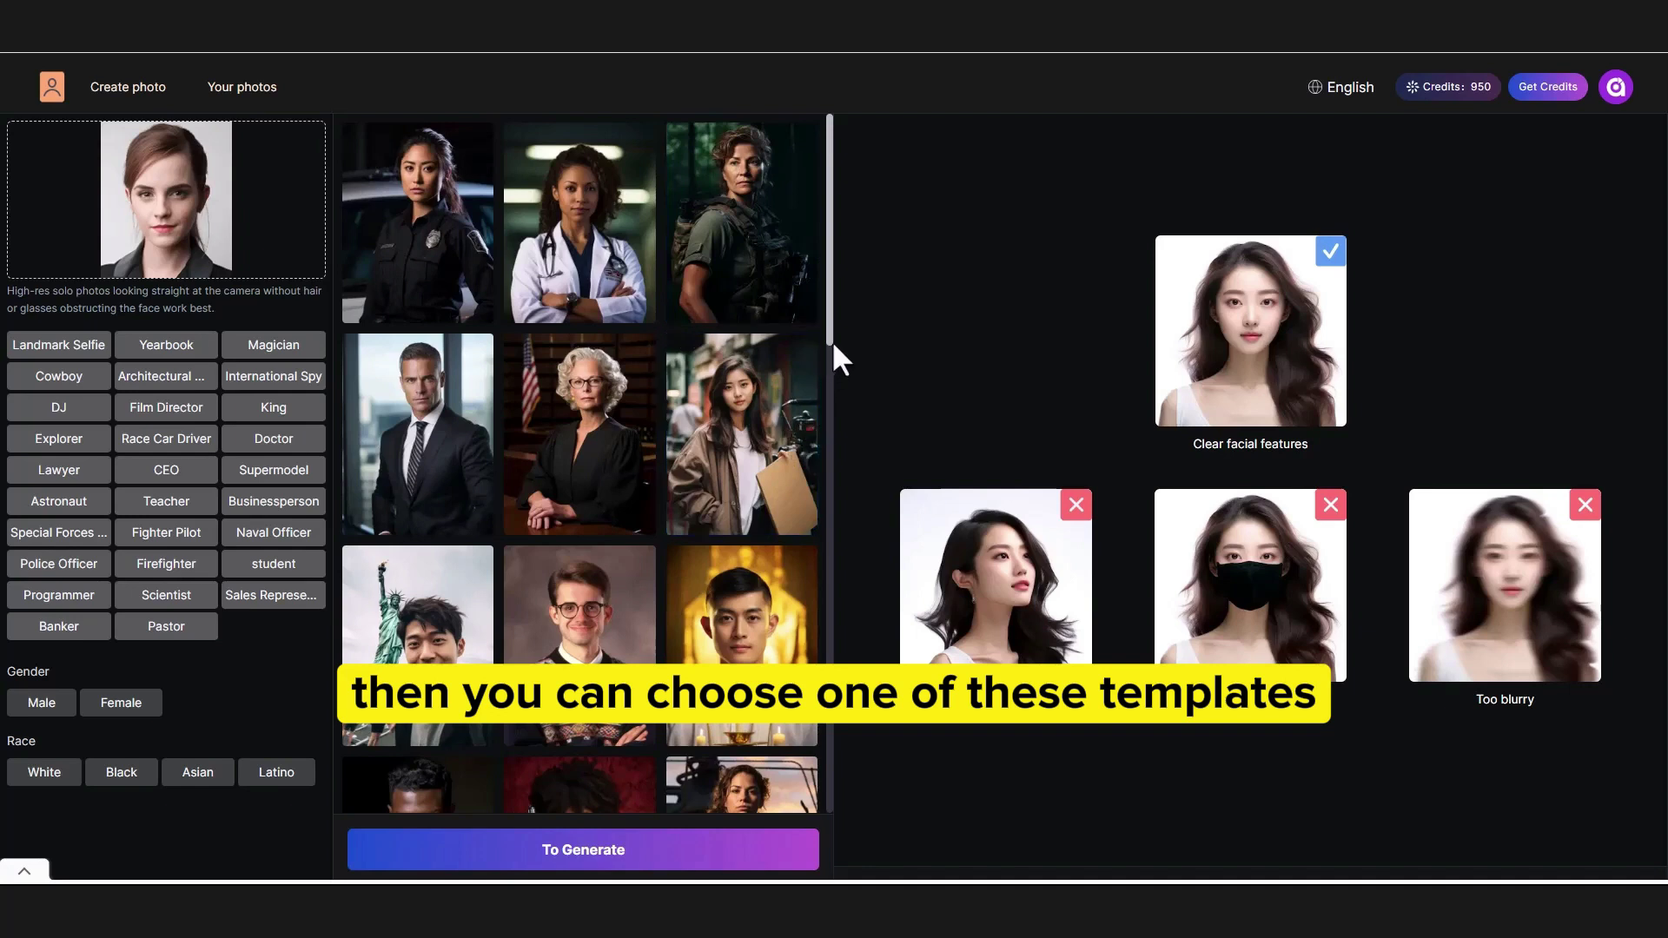
Step: Browse the uncategorised template gallery, loading more templates to see the available styles
drag(827, 314, 792, 850)
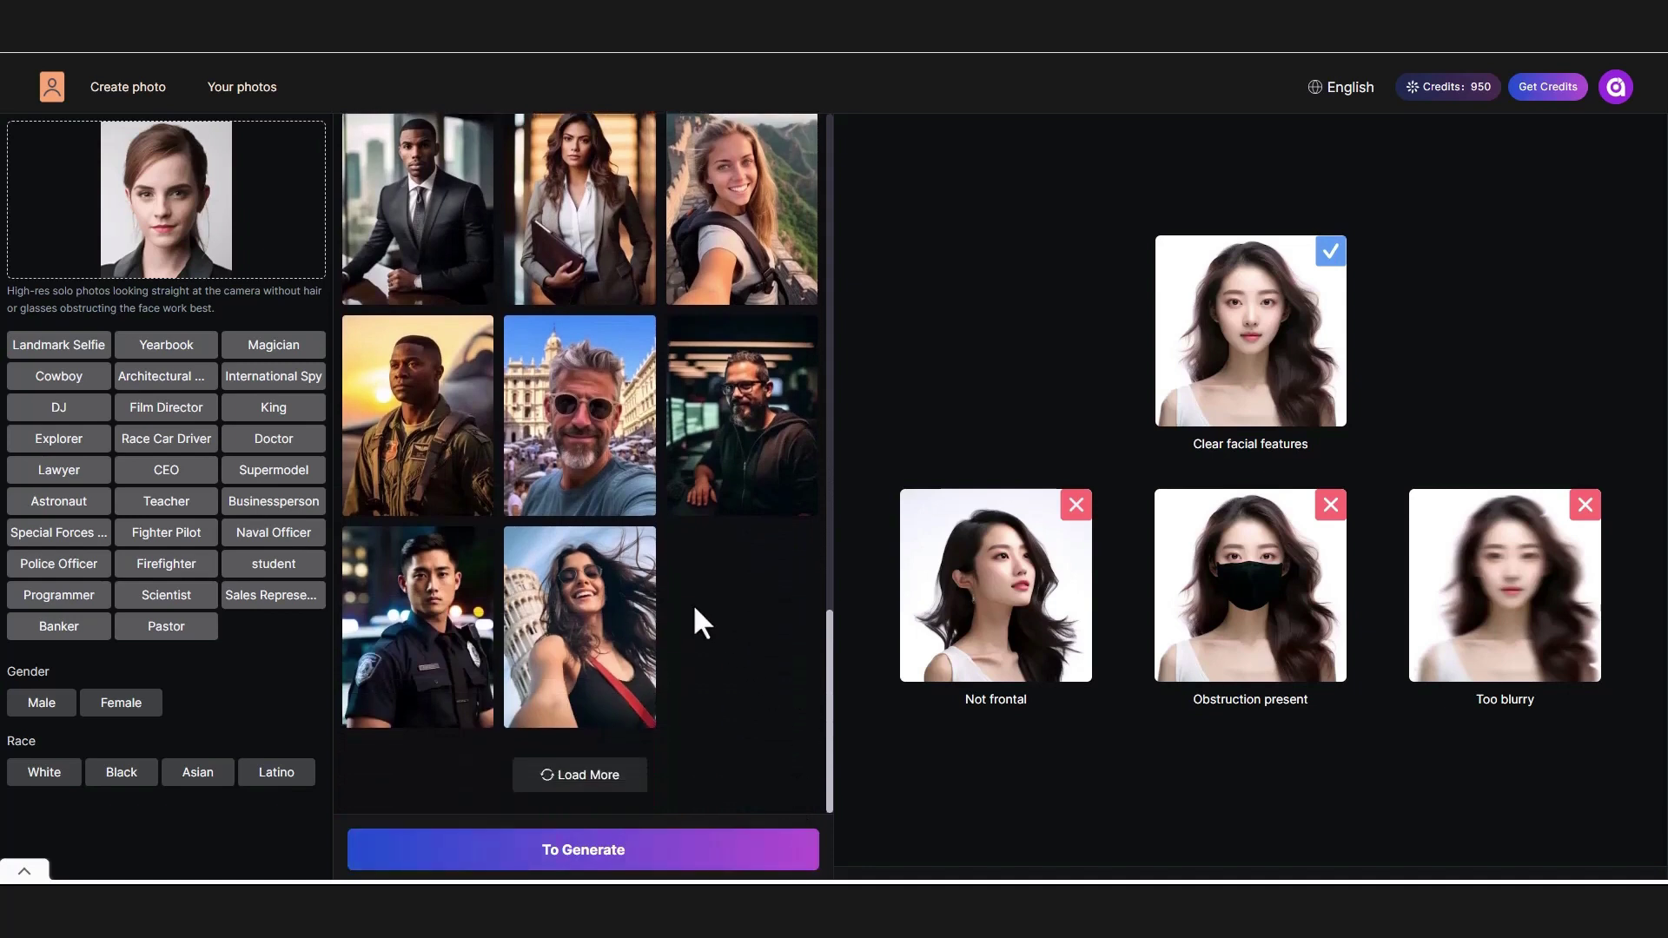
click(593, 779)
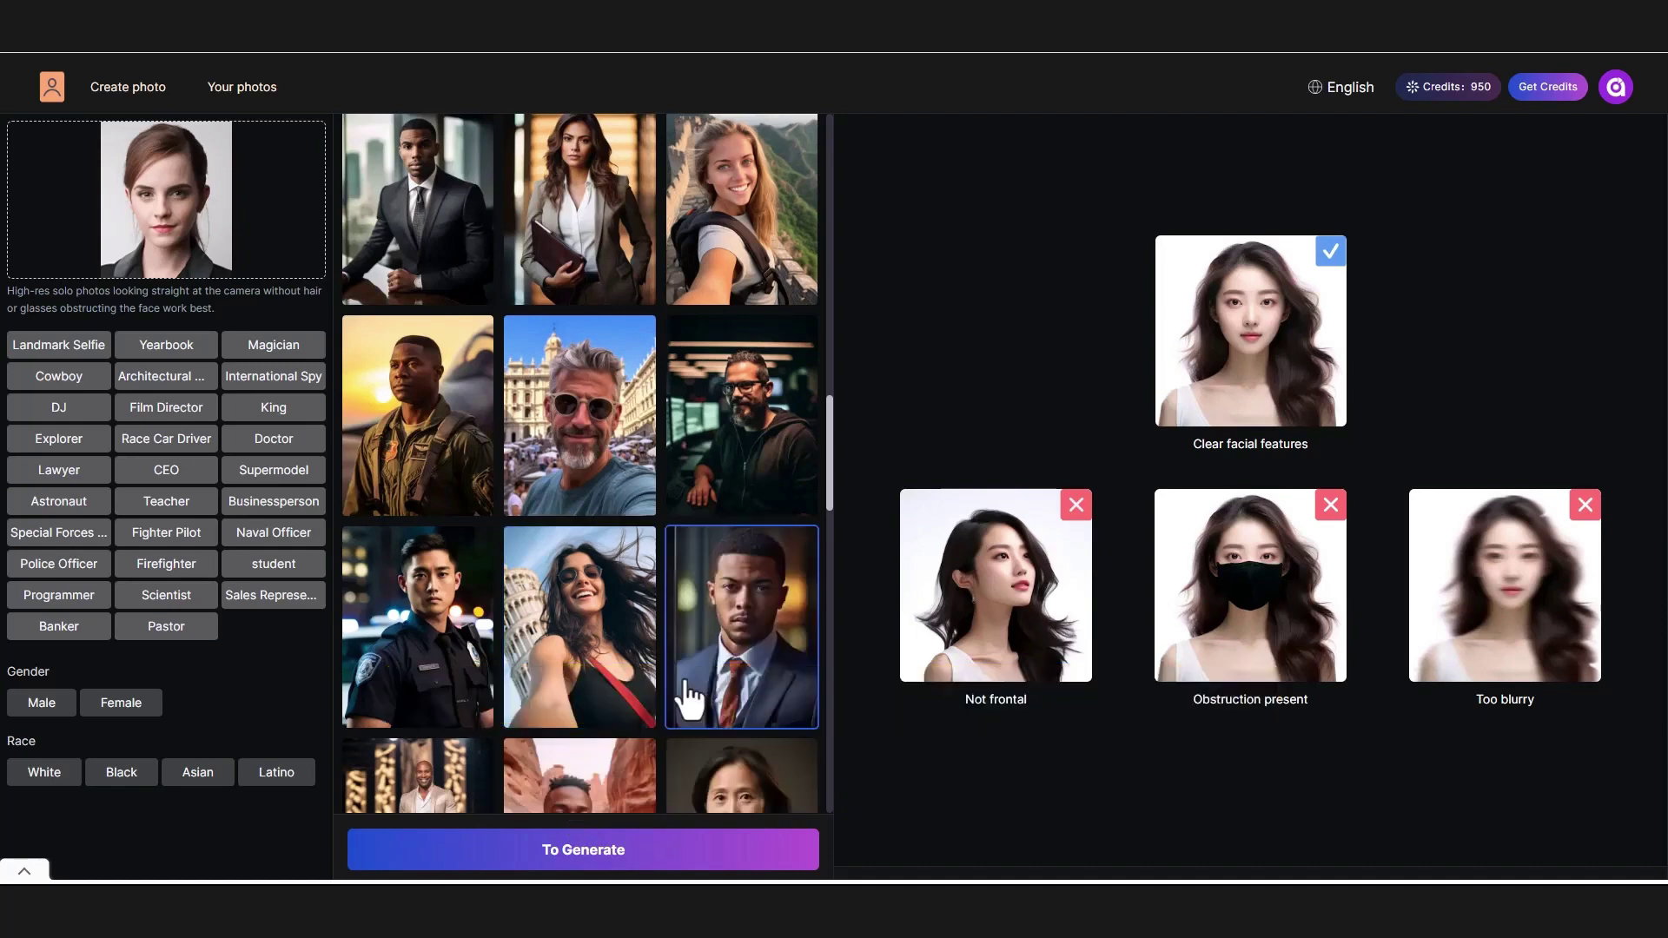
scroll(673, 678, down, 6)
scroll(671, 661, down, 5)
scroll(671, 647, down, 3)
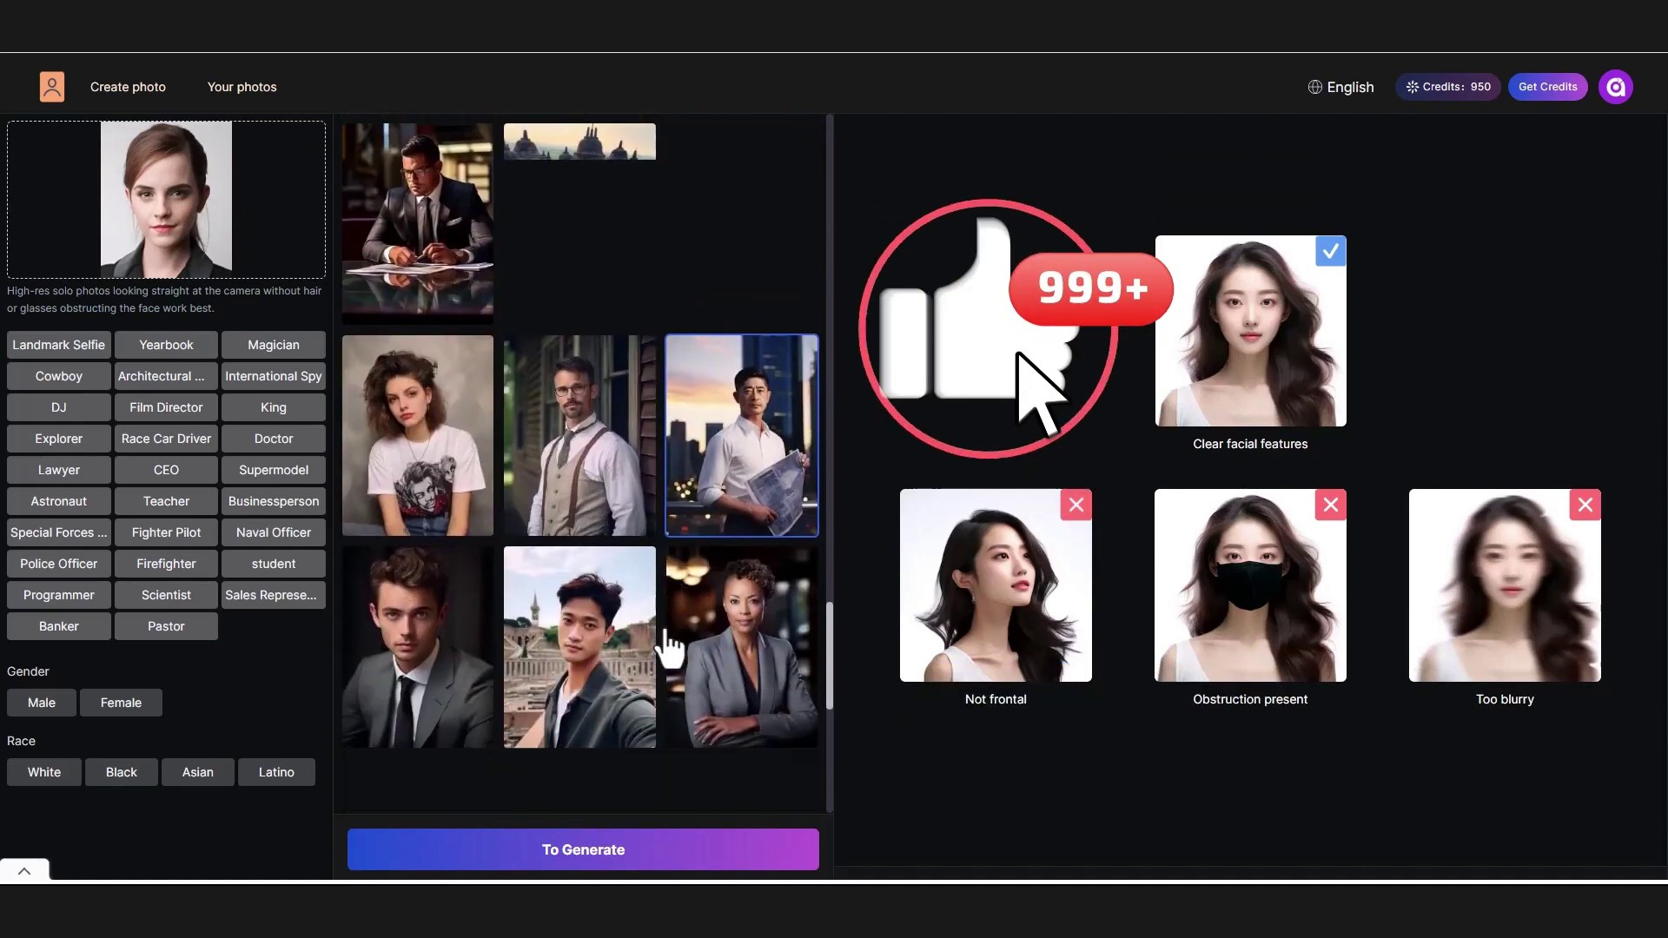
scroll(669, 647, down, 6)
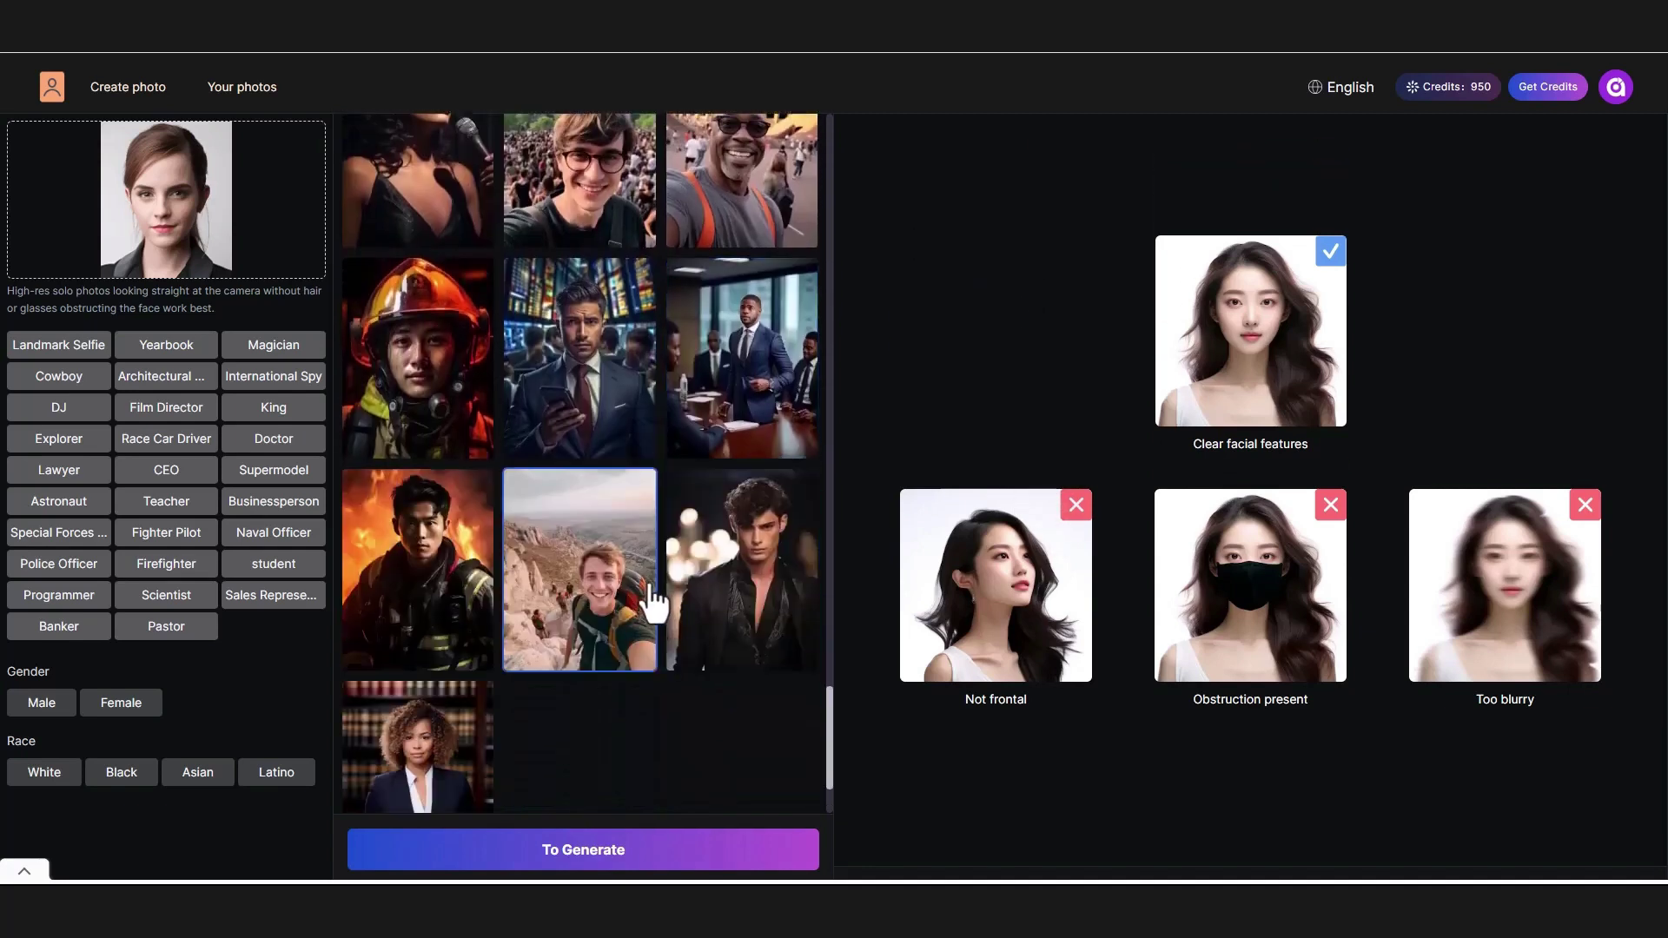
scroll(653, 600, down, 2)
Step: Generate a portrait from the Landmark Selfie template of the red-haired woman in front of the stone temple
click(39, 407)
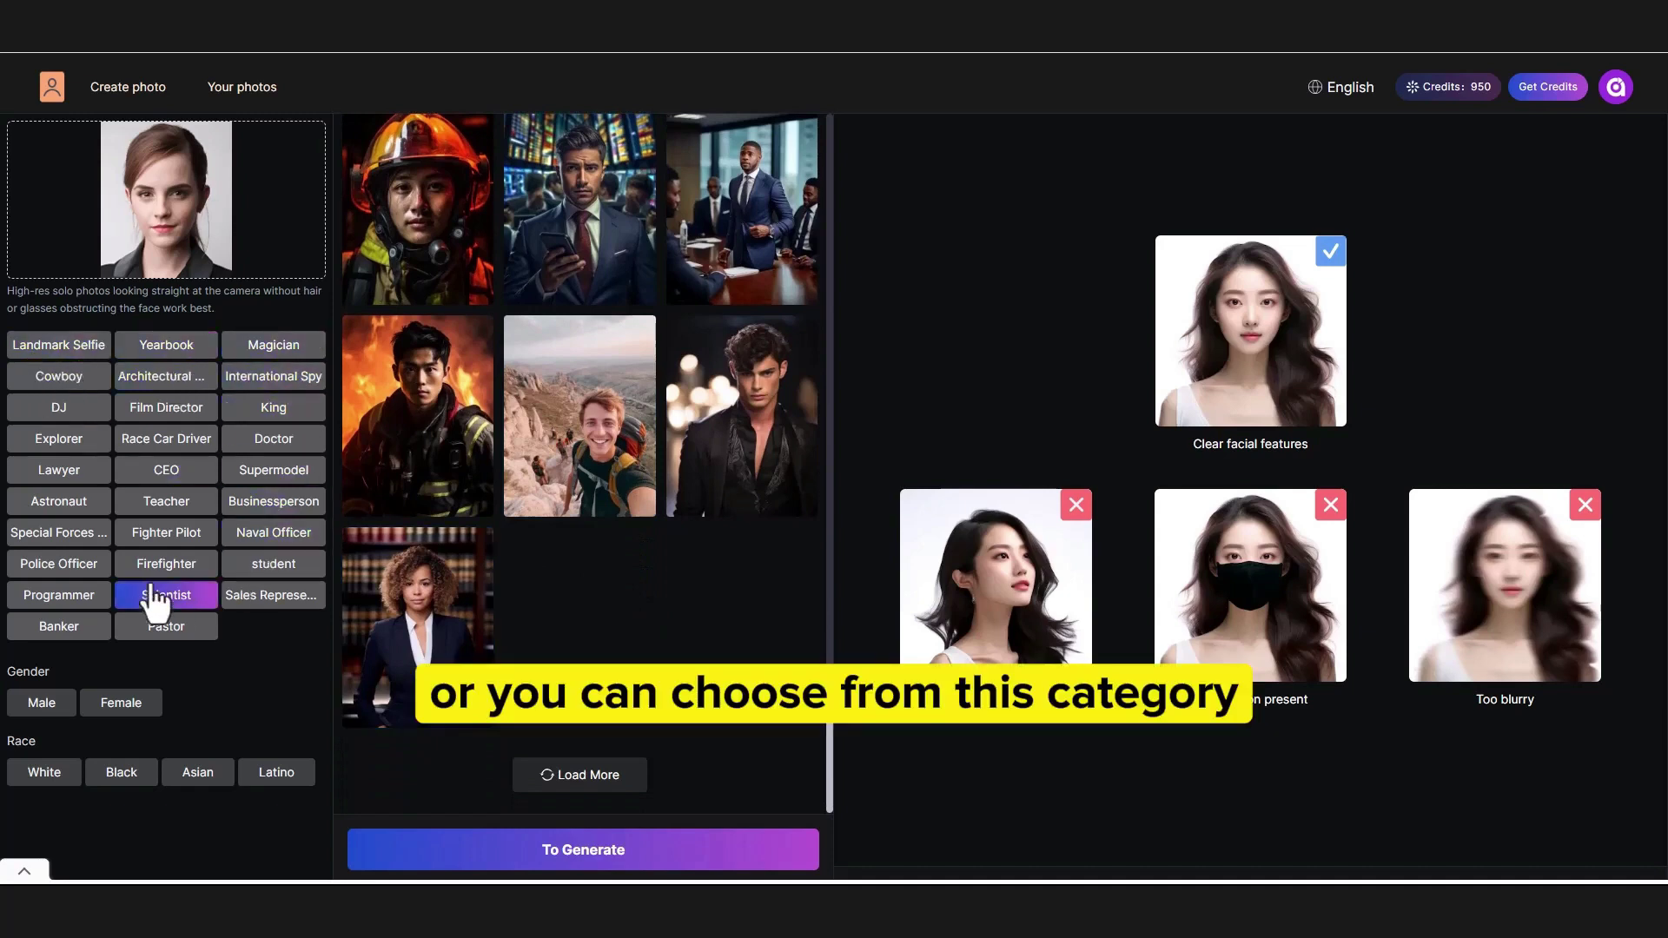
click(66, 352)
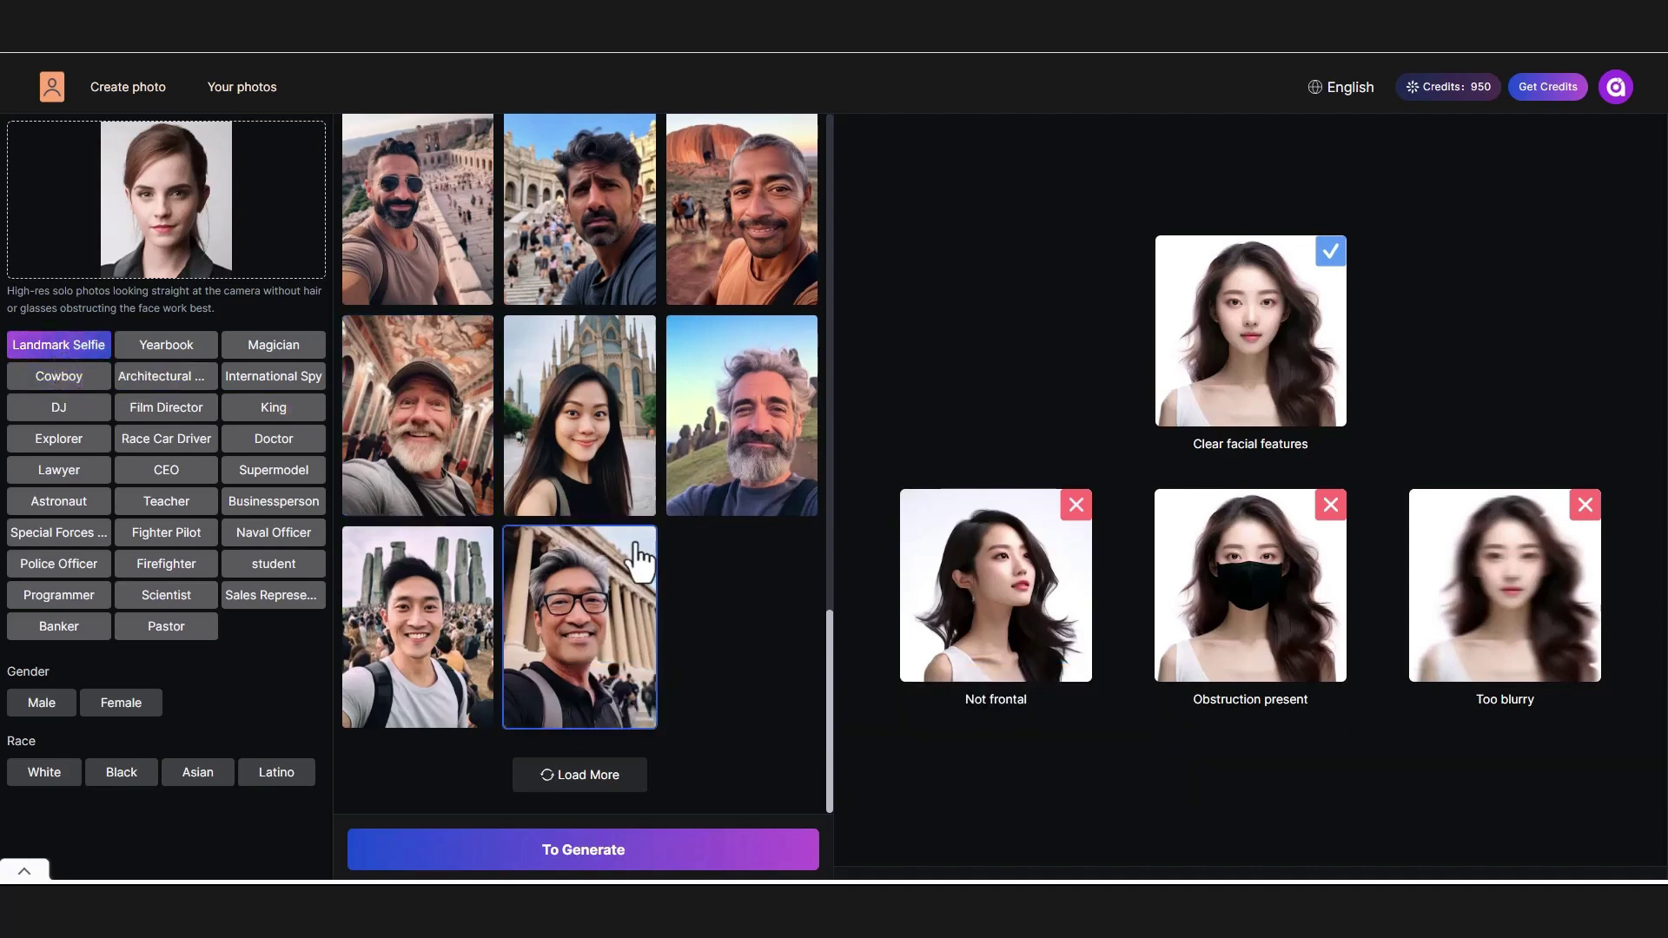
click(580, 778)
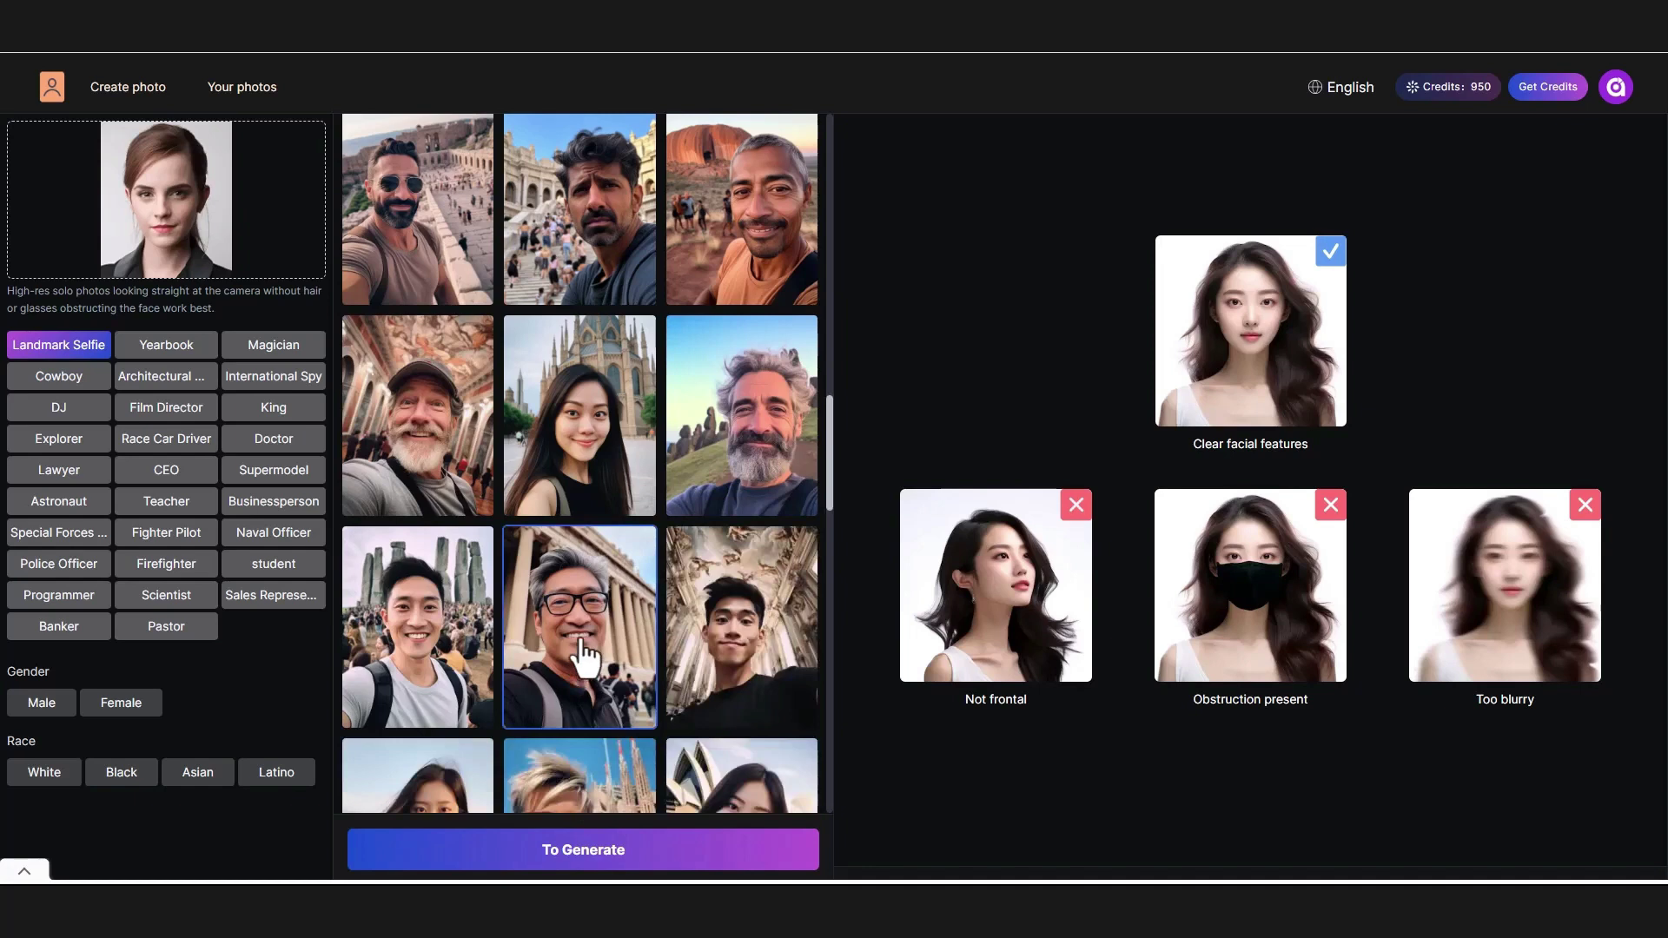
scroll(580, 665, down, 5)
scroll(584, 659, down, 2)
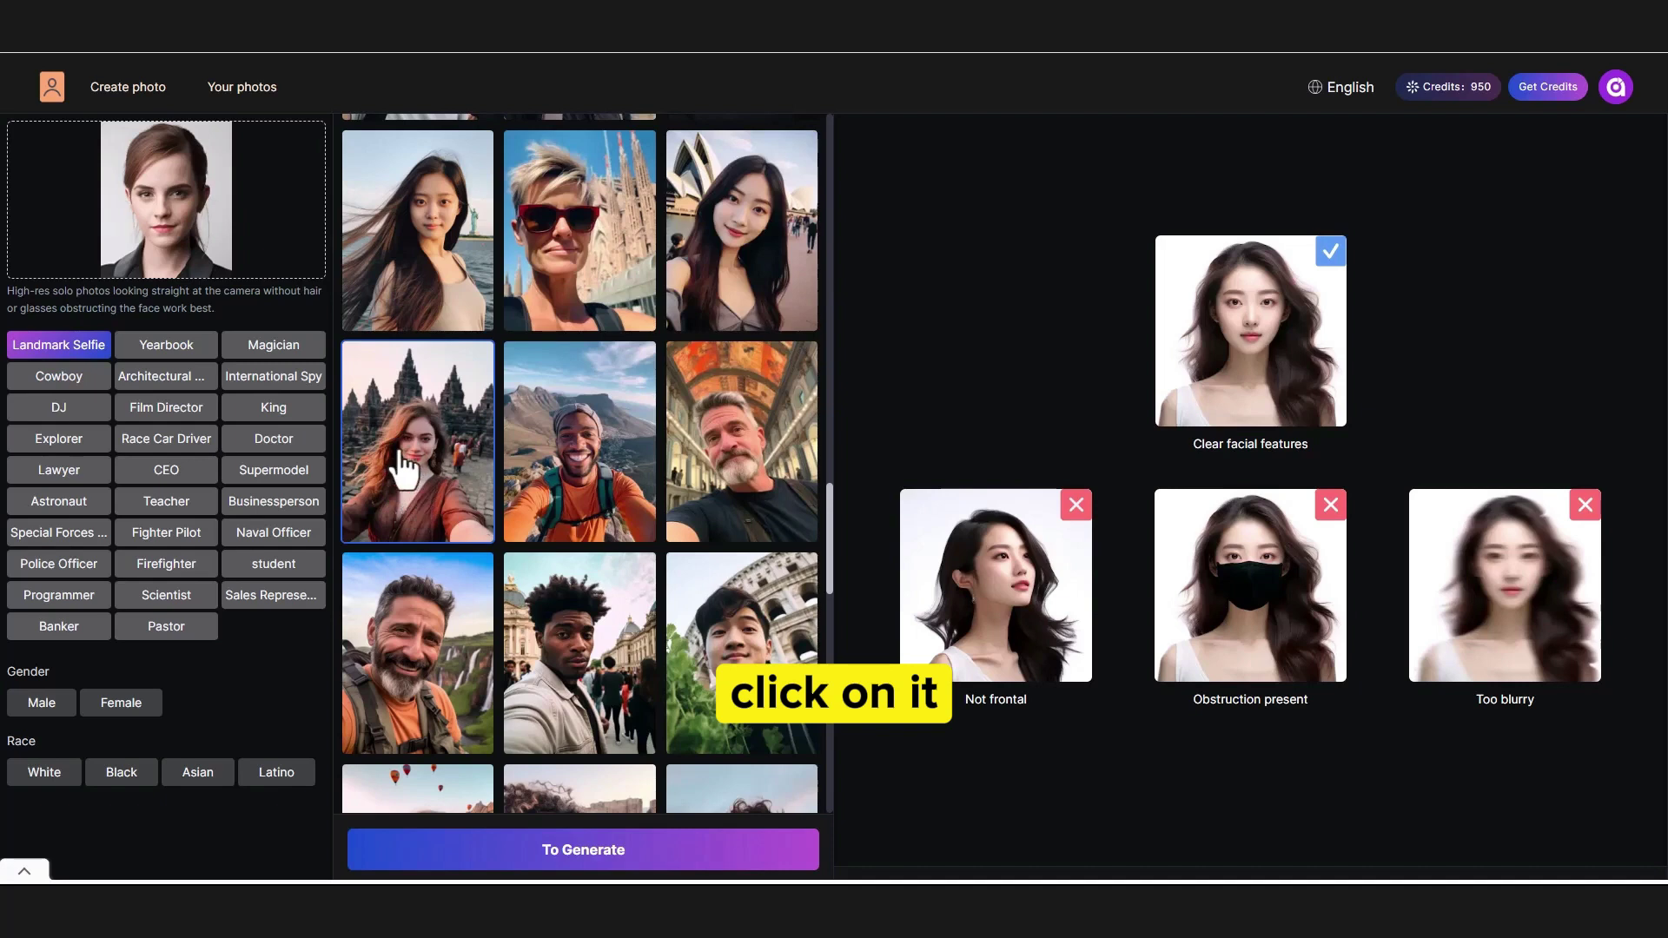
click(585, 855)
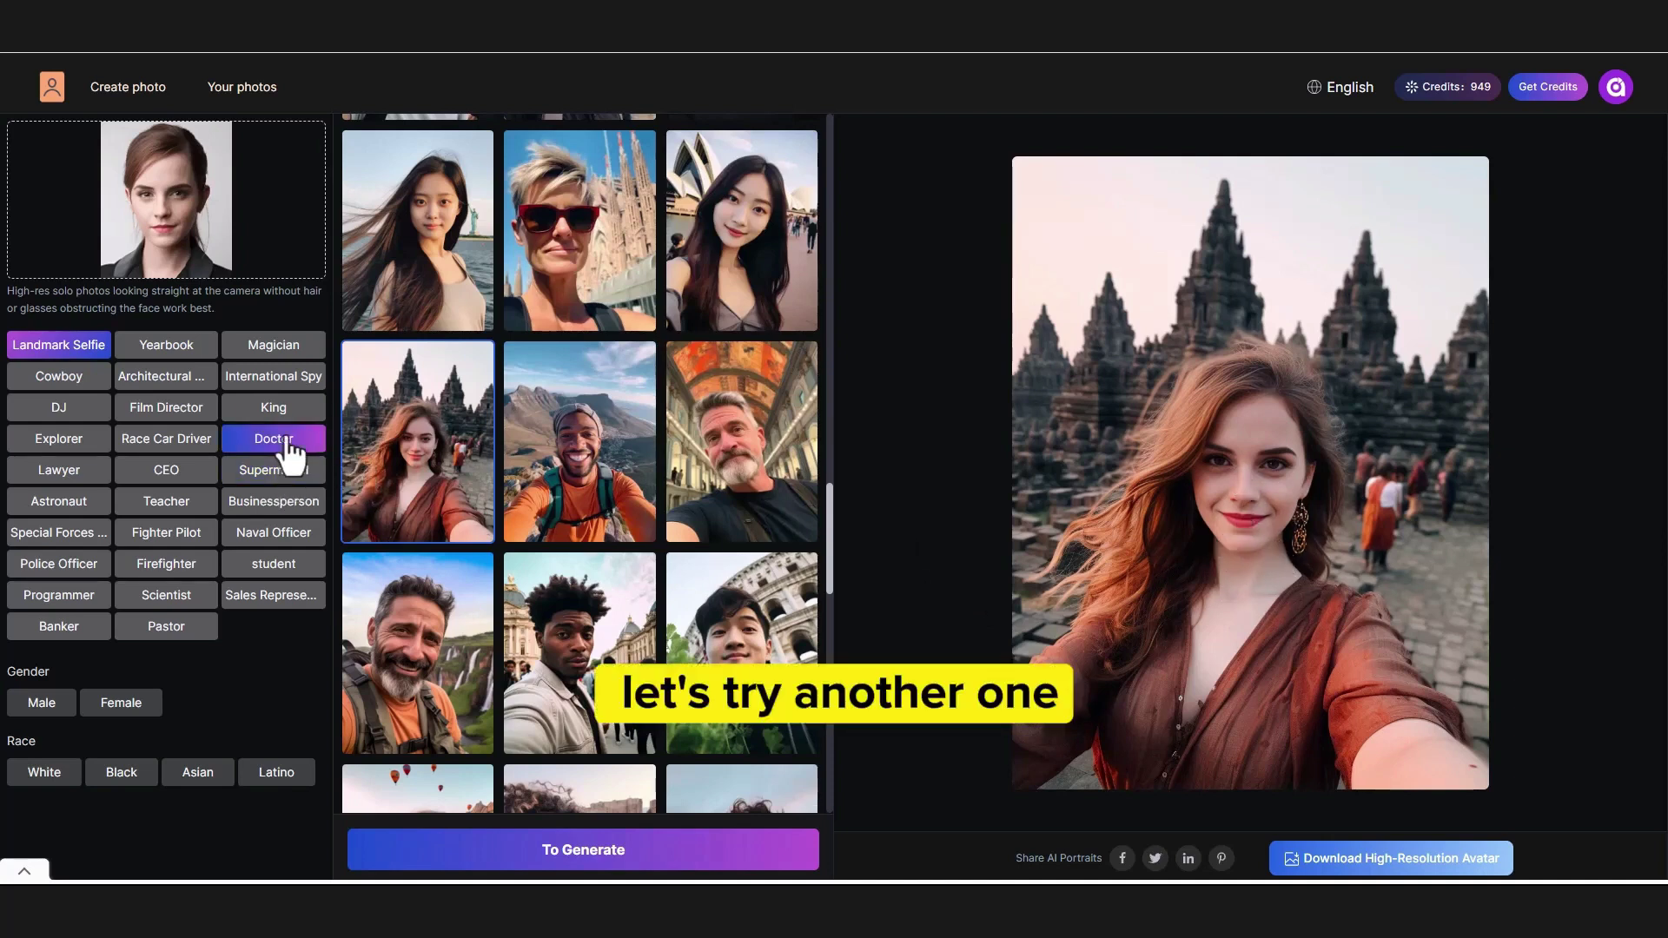
Step: Generate a portrait from the King template of the crowned blonde woman in a red gown on a golden throne
click(273, 412)
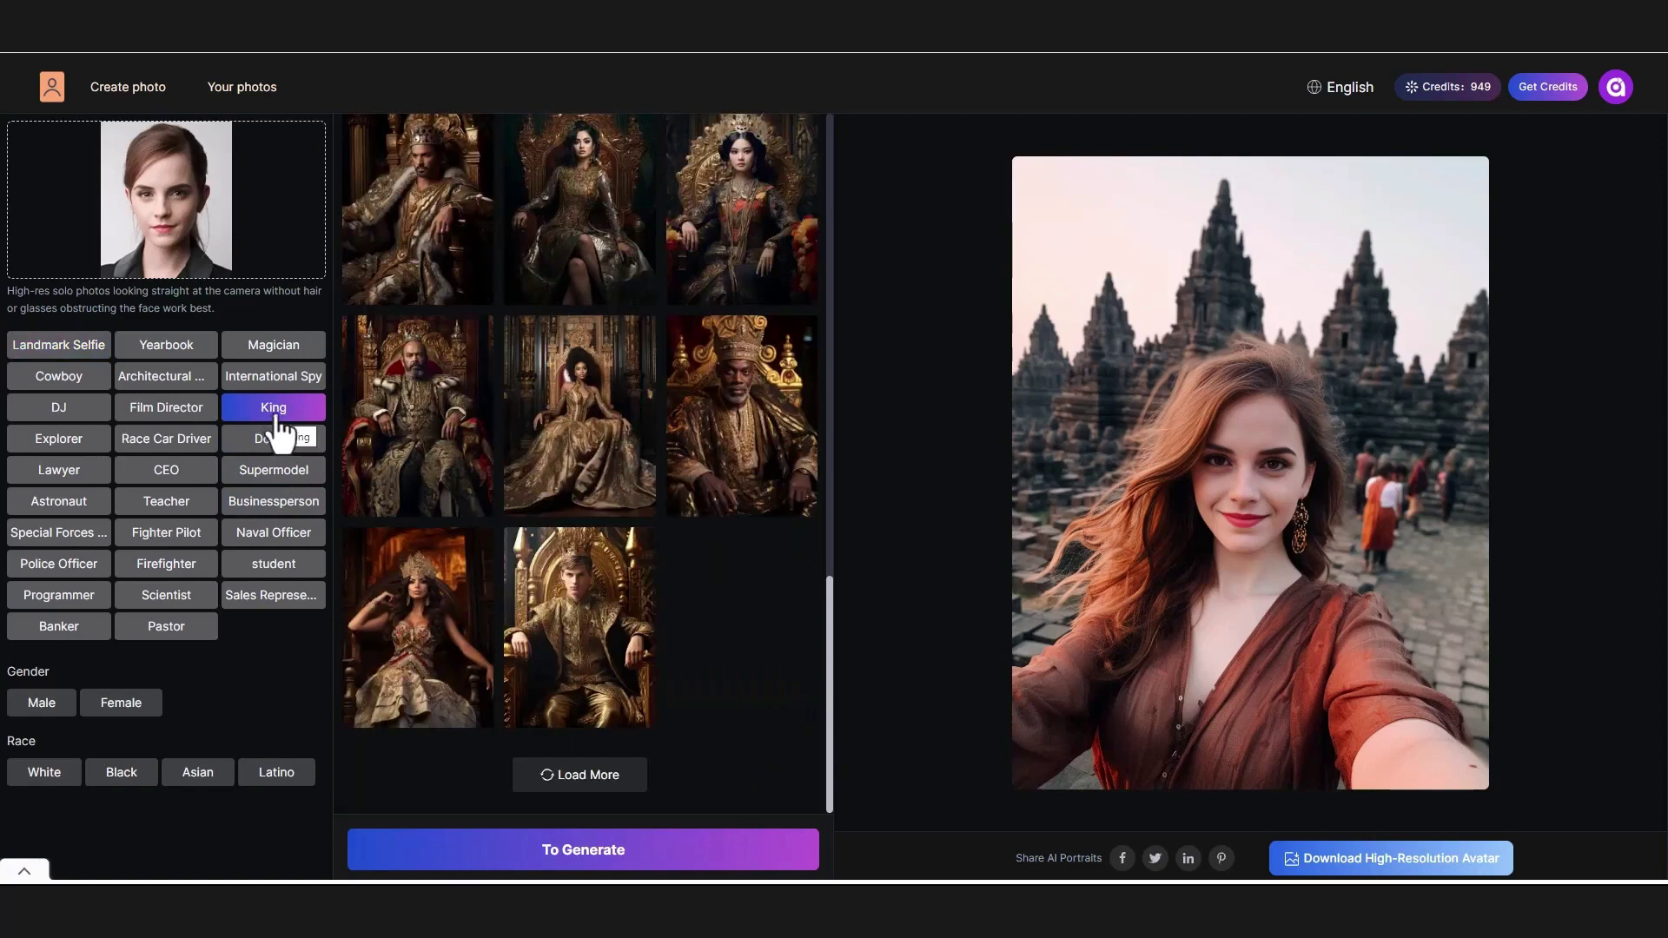
drag(831, 690, 843, 254)
click(734, 256)
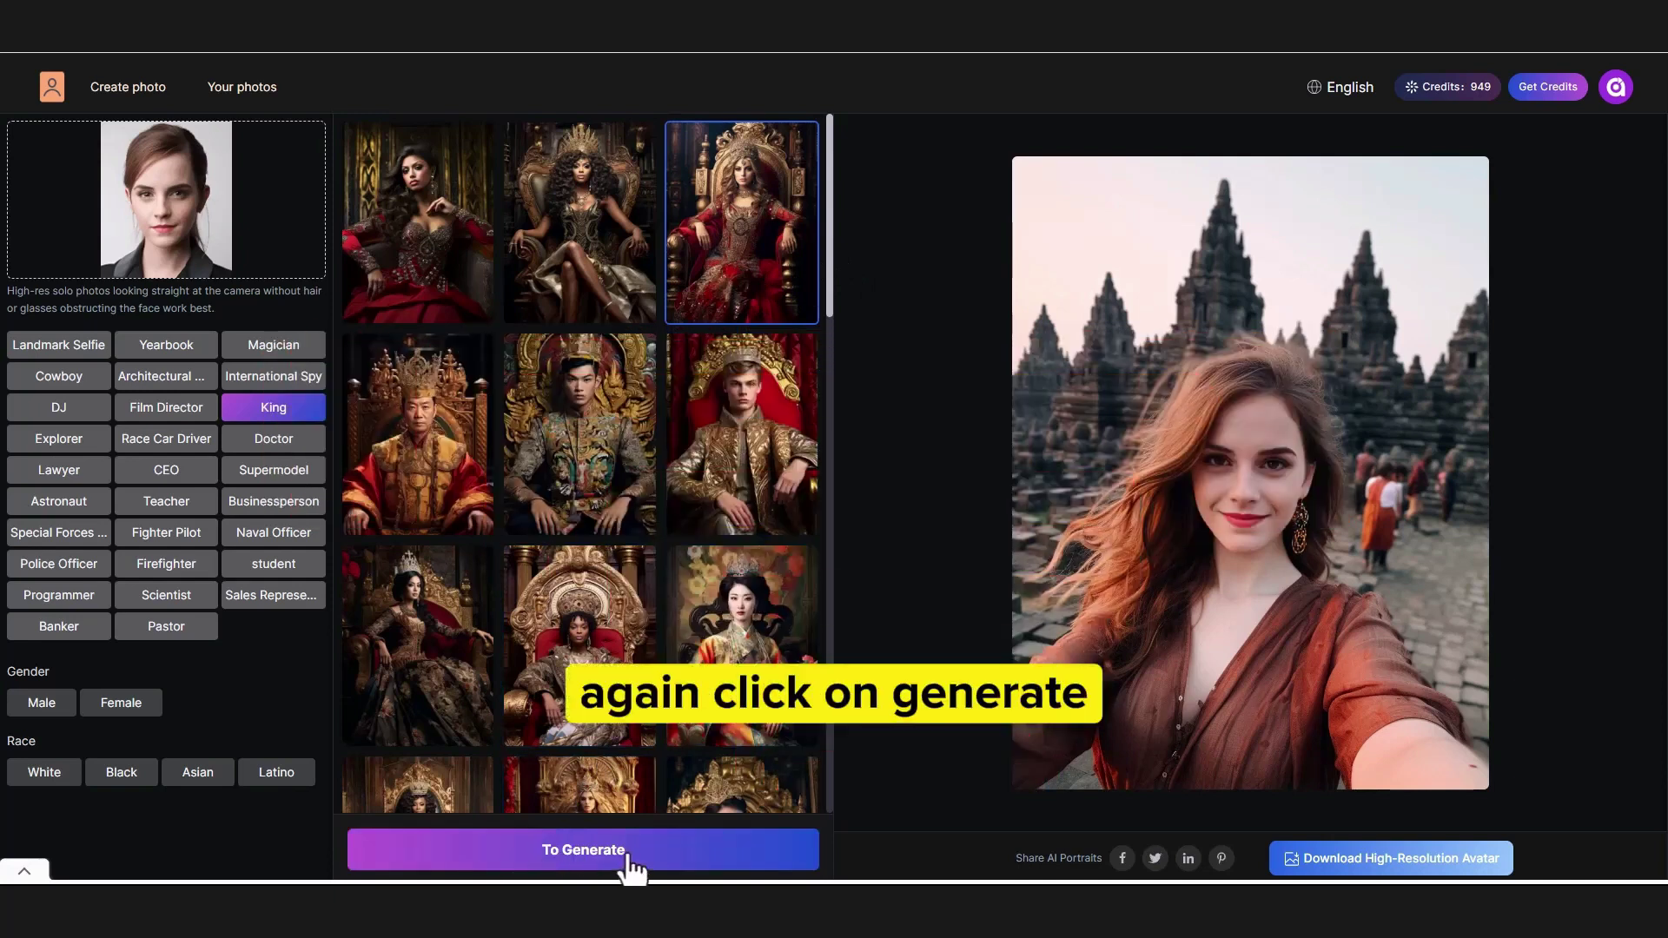
click(626, 856)
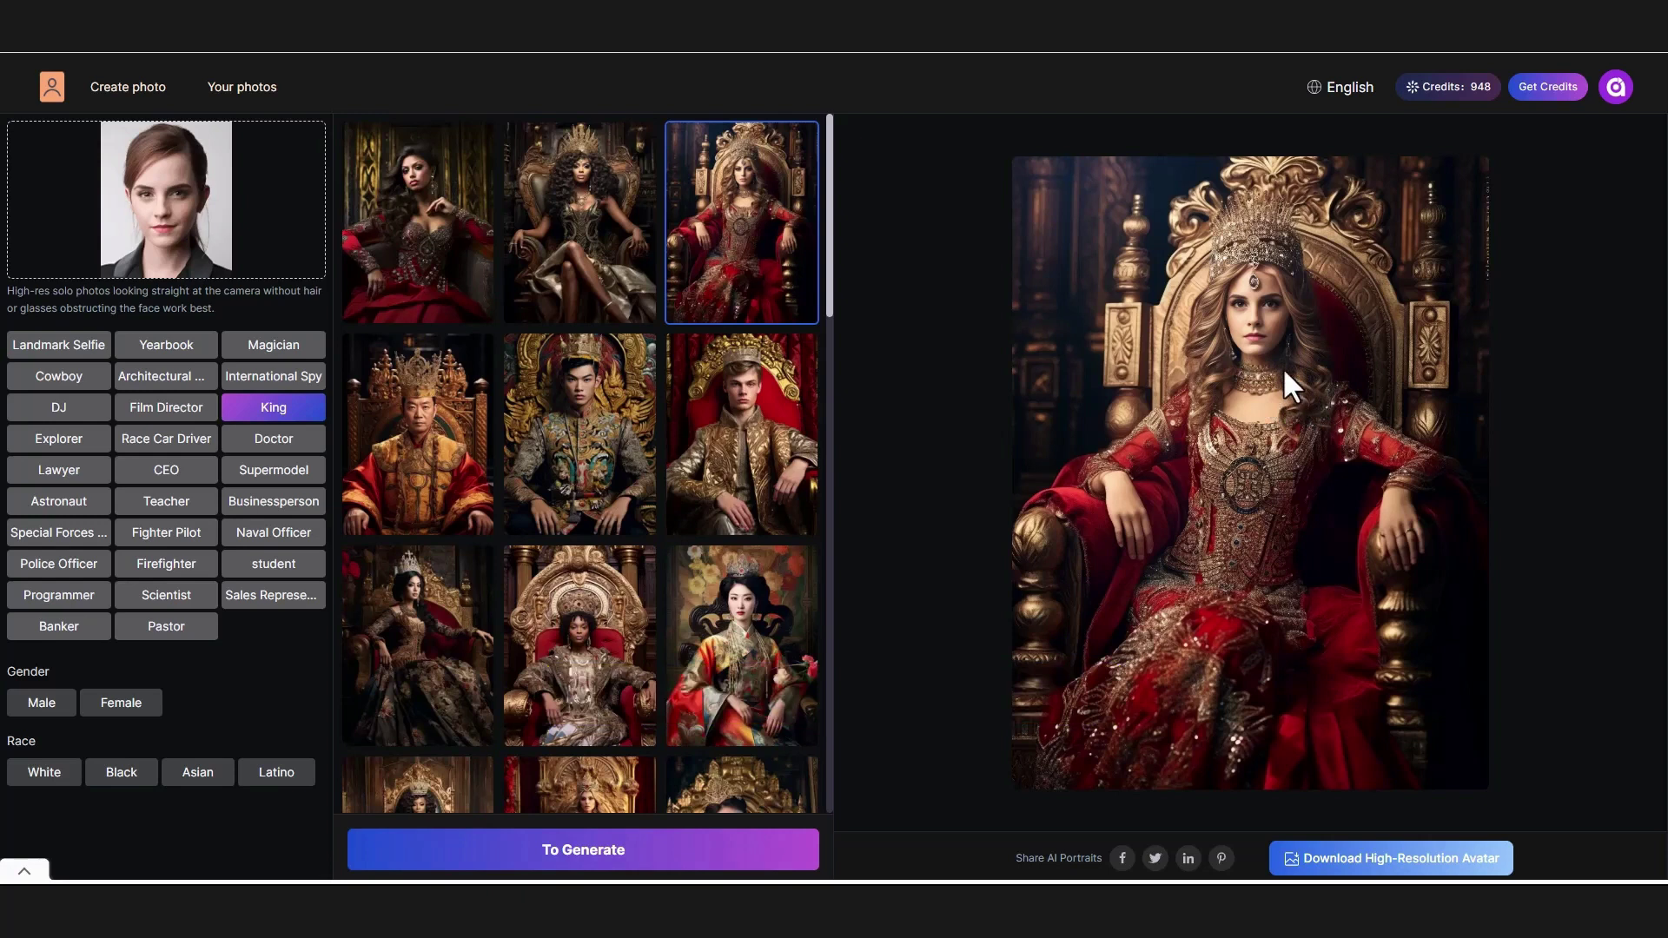
Step: Replace the source face photo with male1.jpg
click(132, 231)
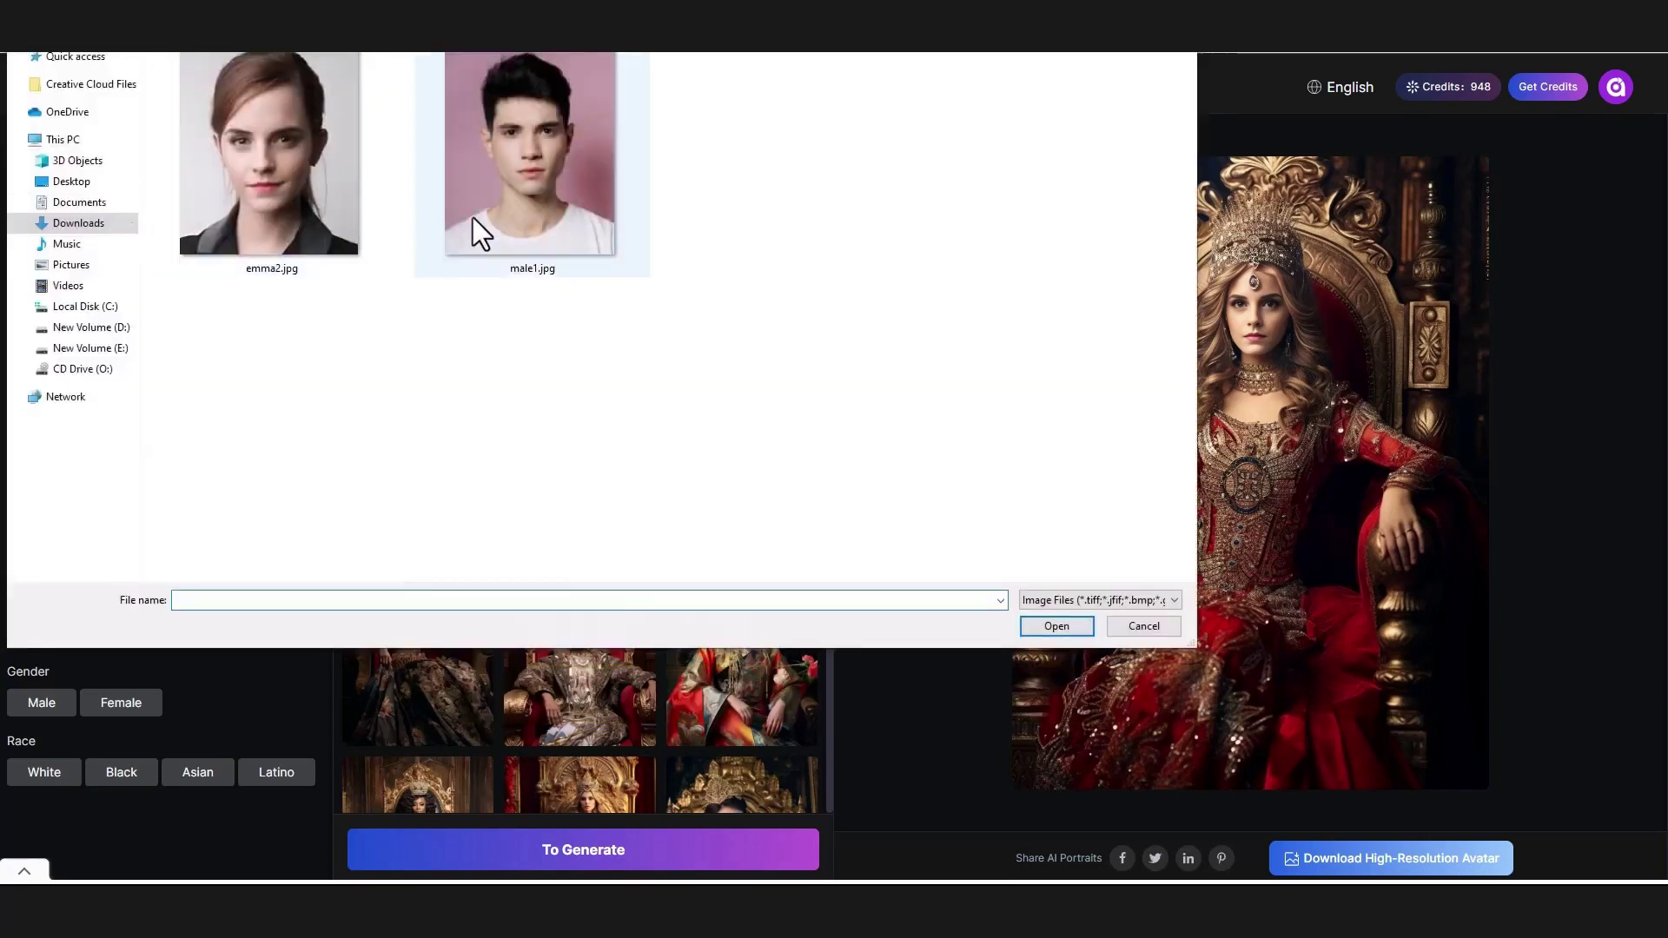
click(603, 263)
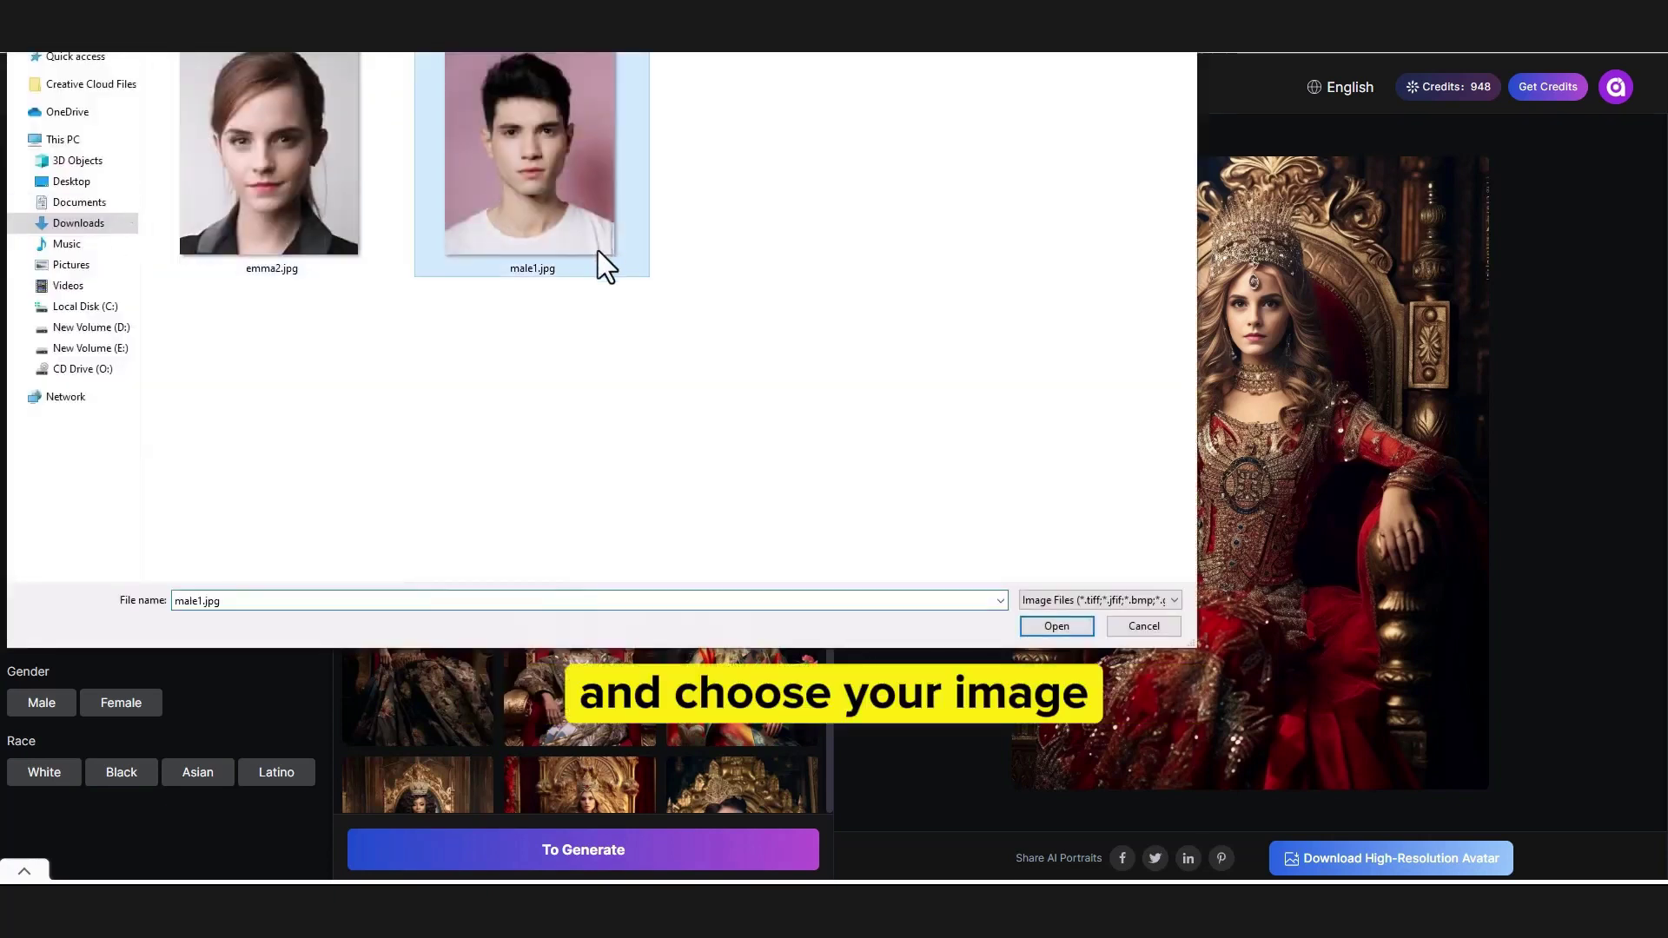
click(1058, 628)
Step: Generate a portrait from the Supermodel template of the man in sunglasses and dark suit carrying a red briefcase
scroll(576, 582, down, 4)
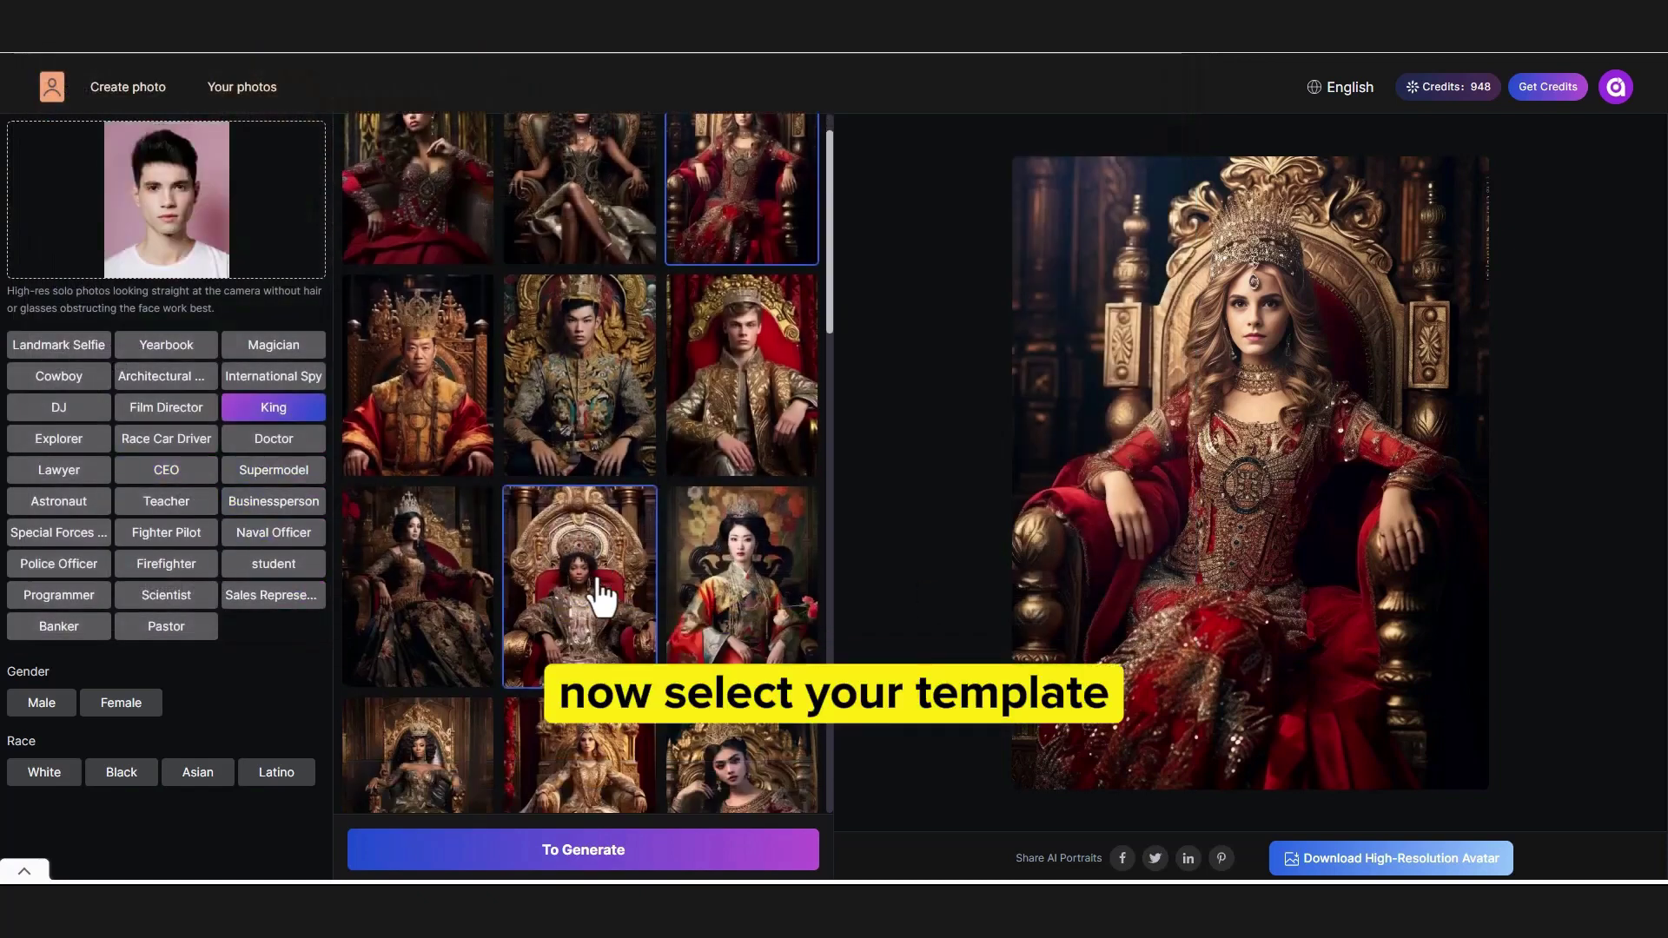
click(266, 481)
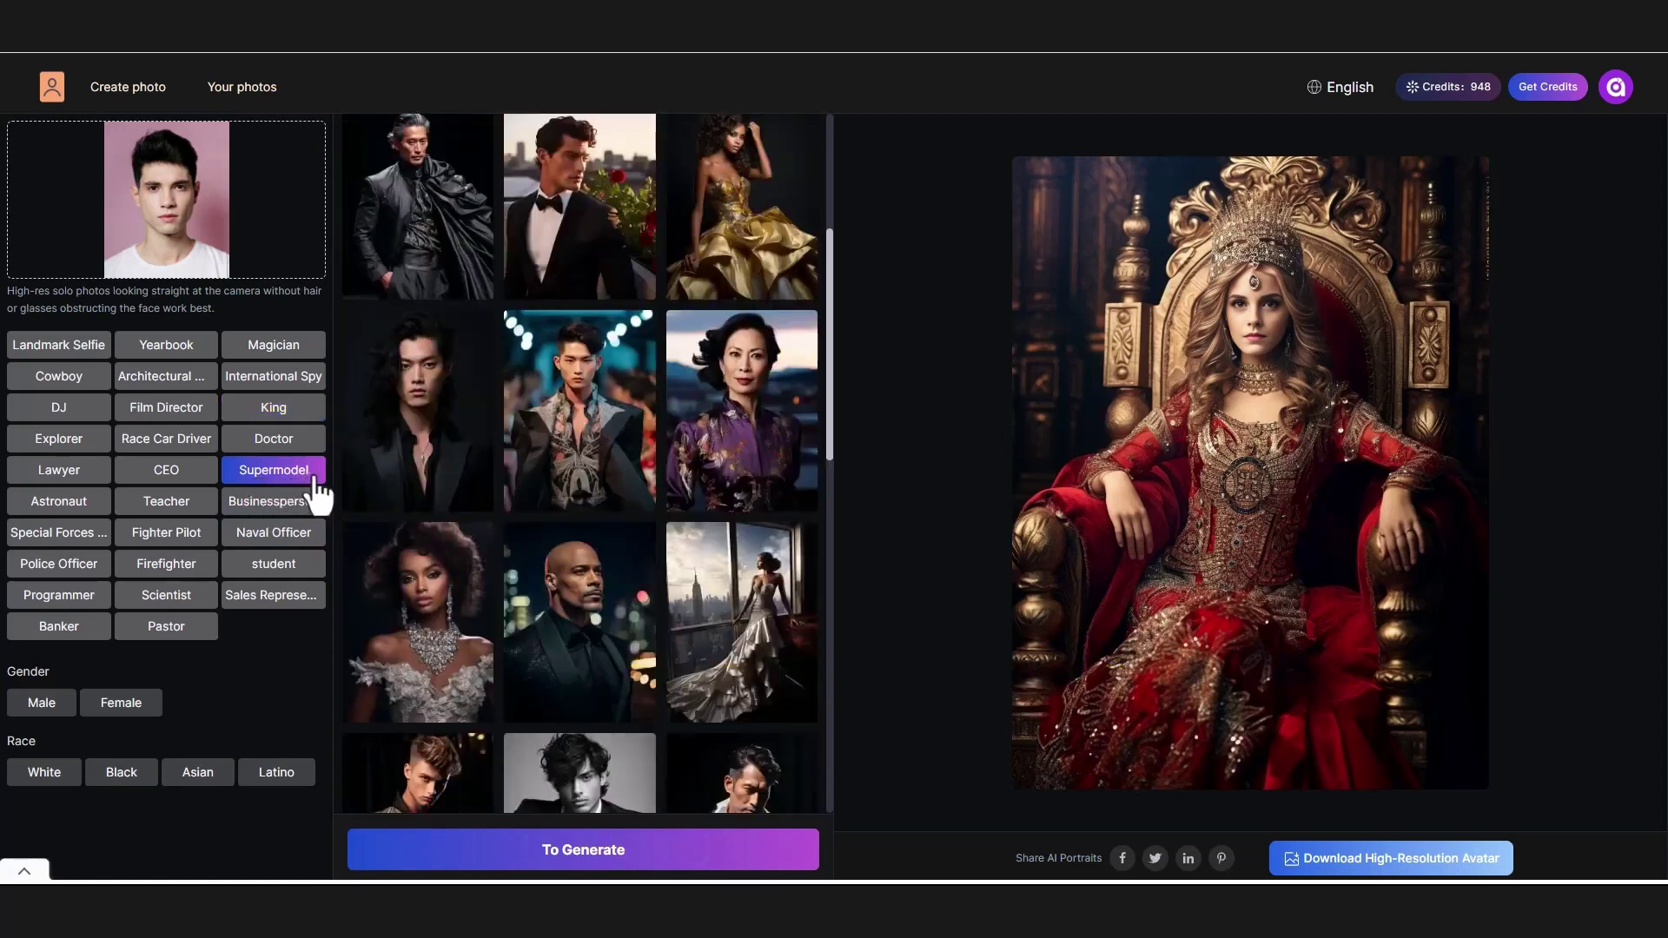
drag(824, 342, 841, 595)
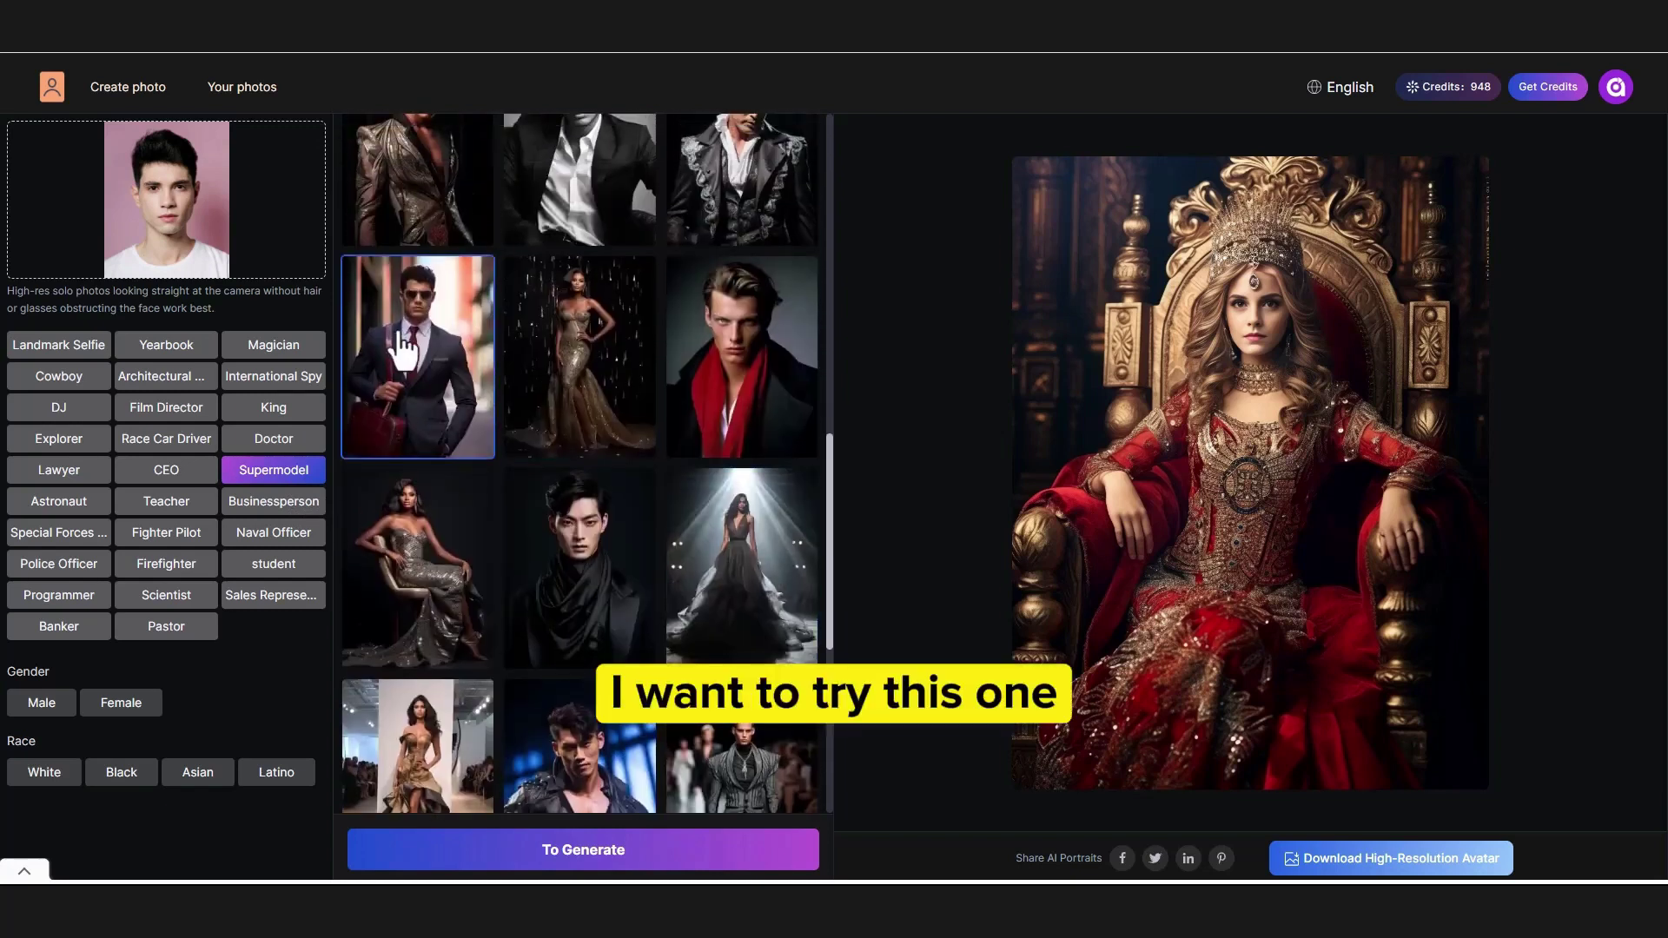
click(558, 858)
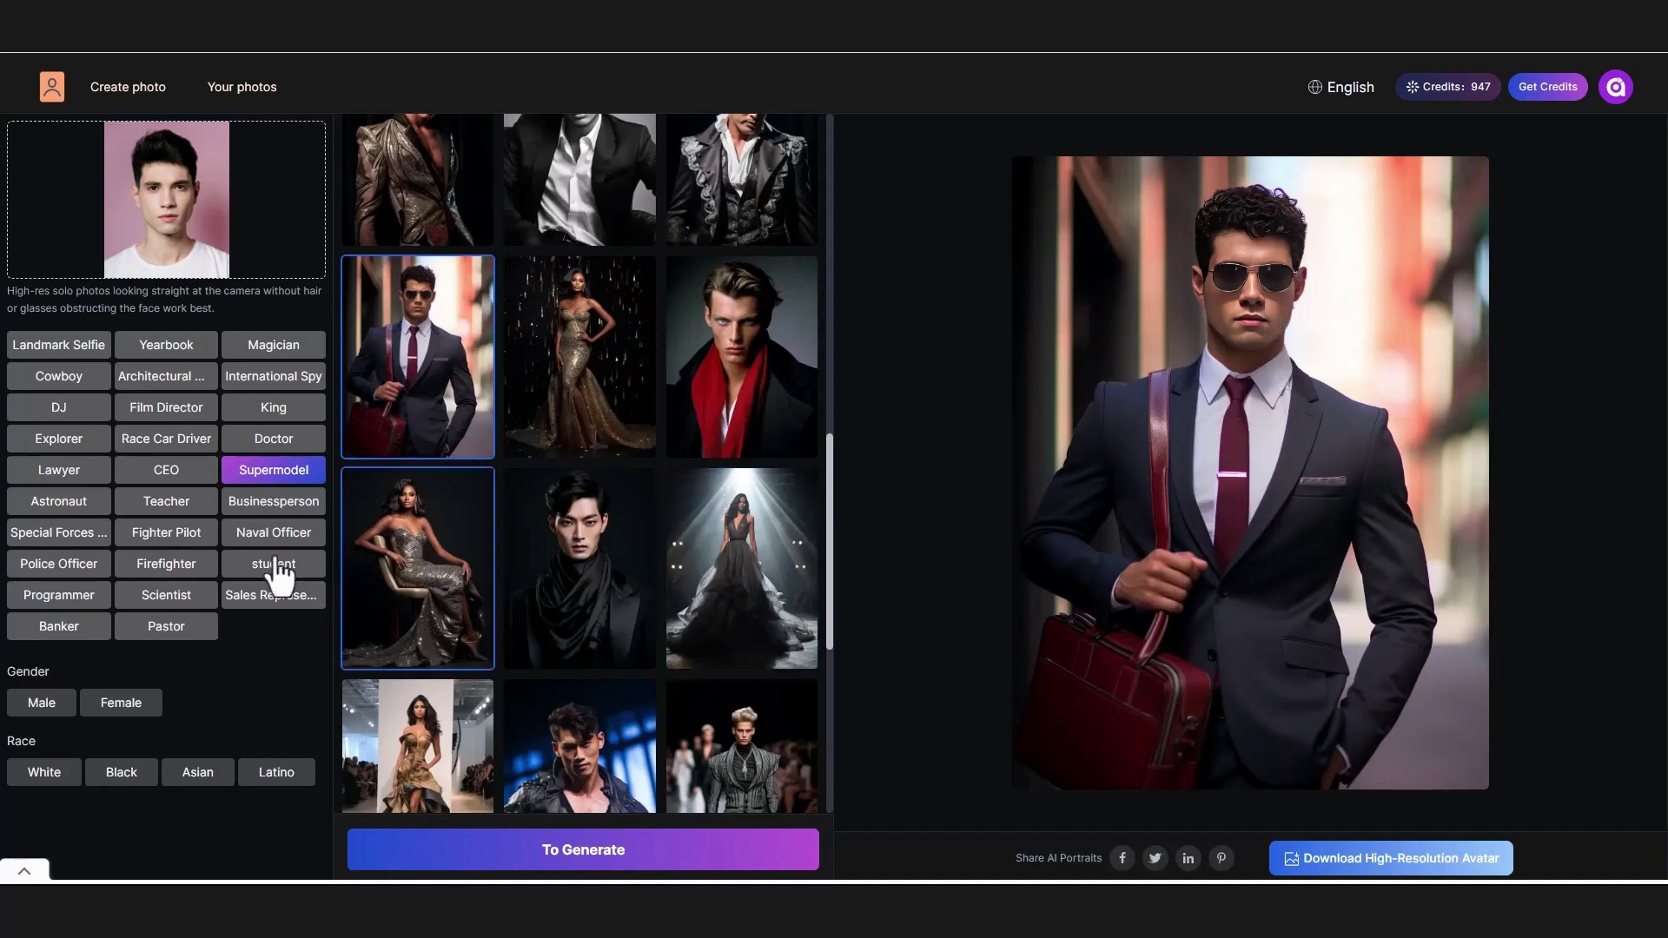
Step: Generate a portrait from the Special Forces template of the dark-haired man holding a rifle in a dark industrial room
click(46, 542)
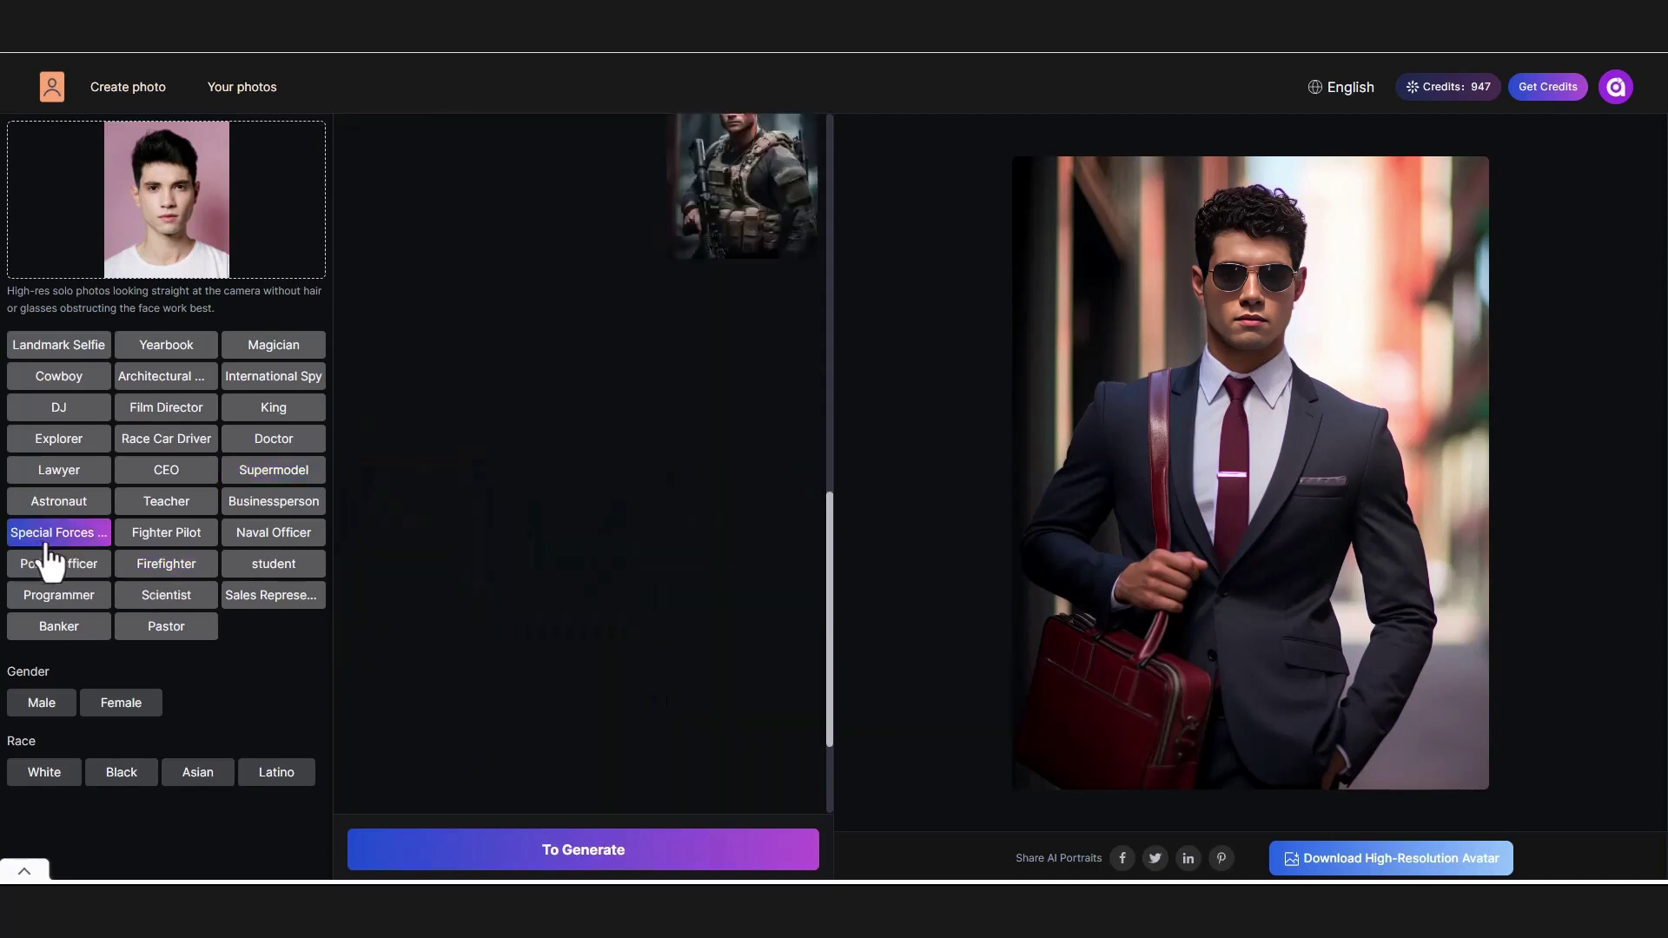
scroll(532, 582, up, 3)
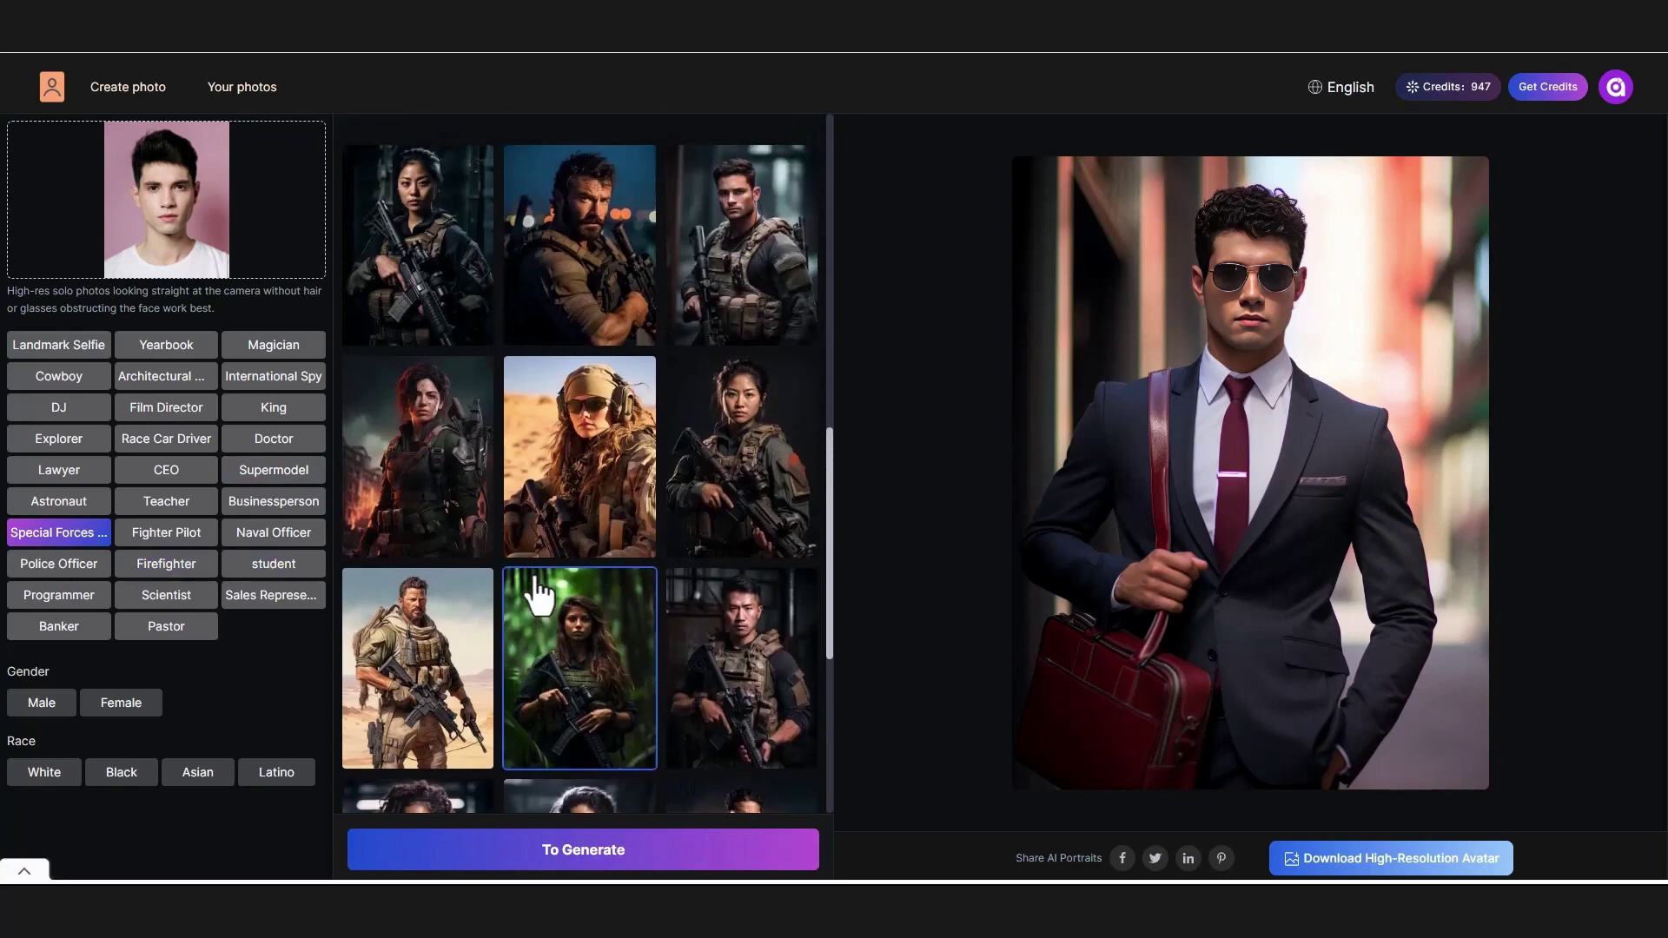
scroll(539, 595, up, 4)
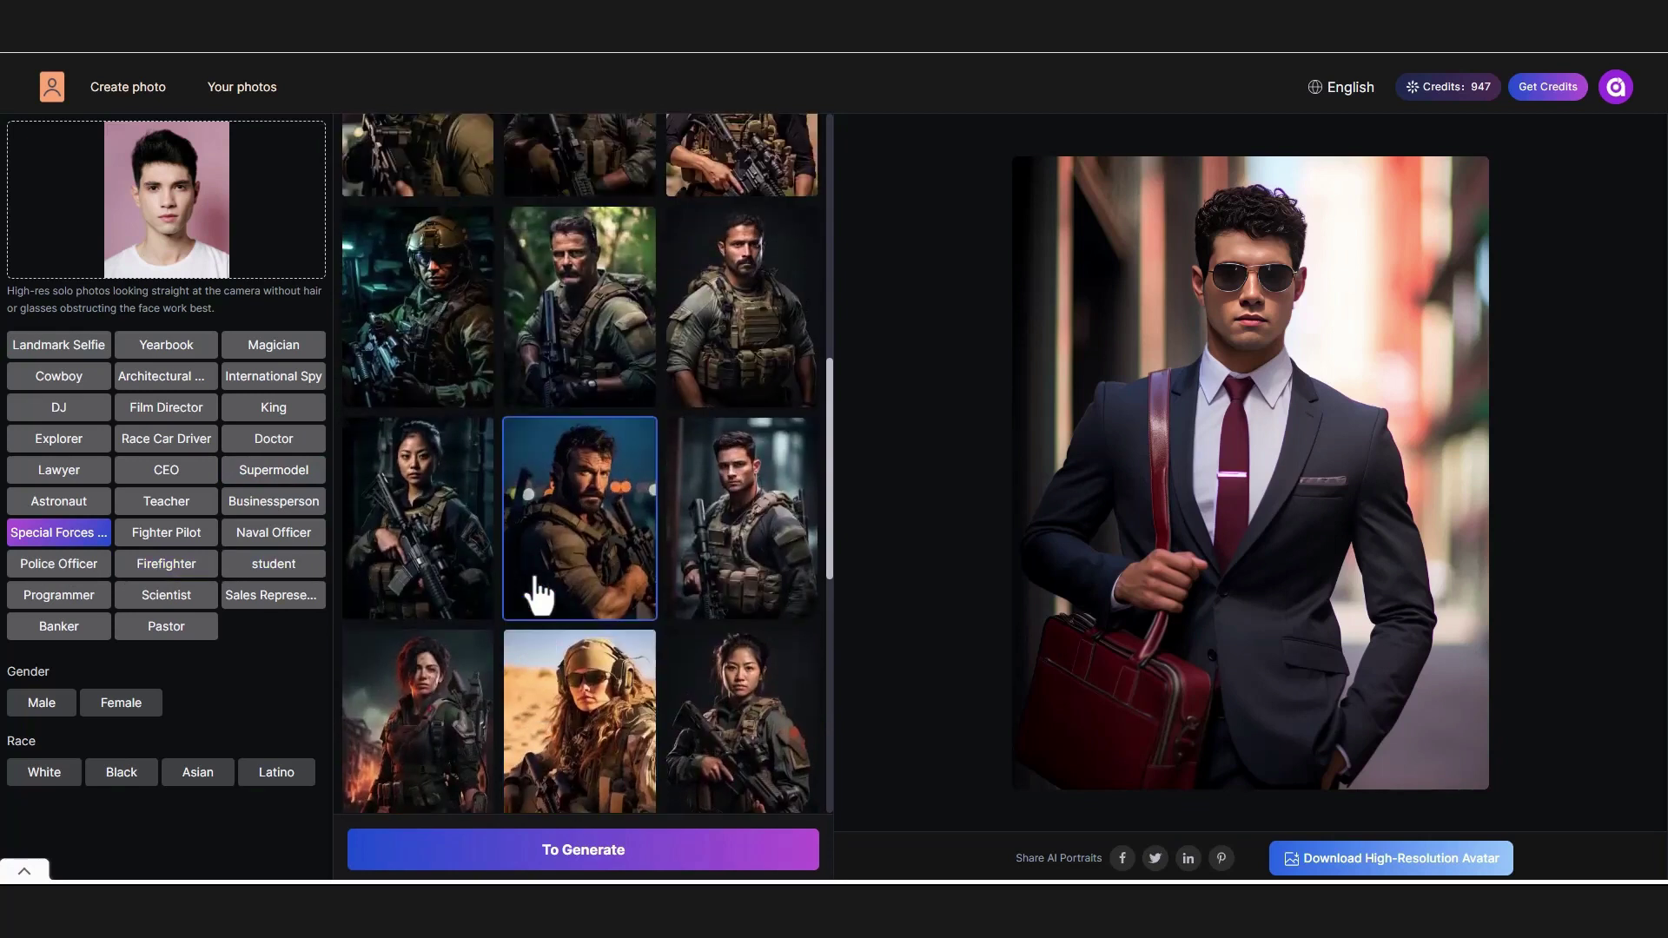
scroll(540, 597, up, 1)
scroll(540, 597, down, 3)
scroll(539, 597, down, 10)
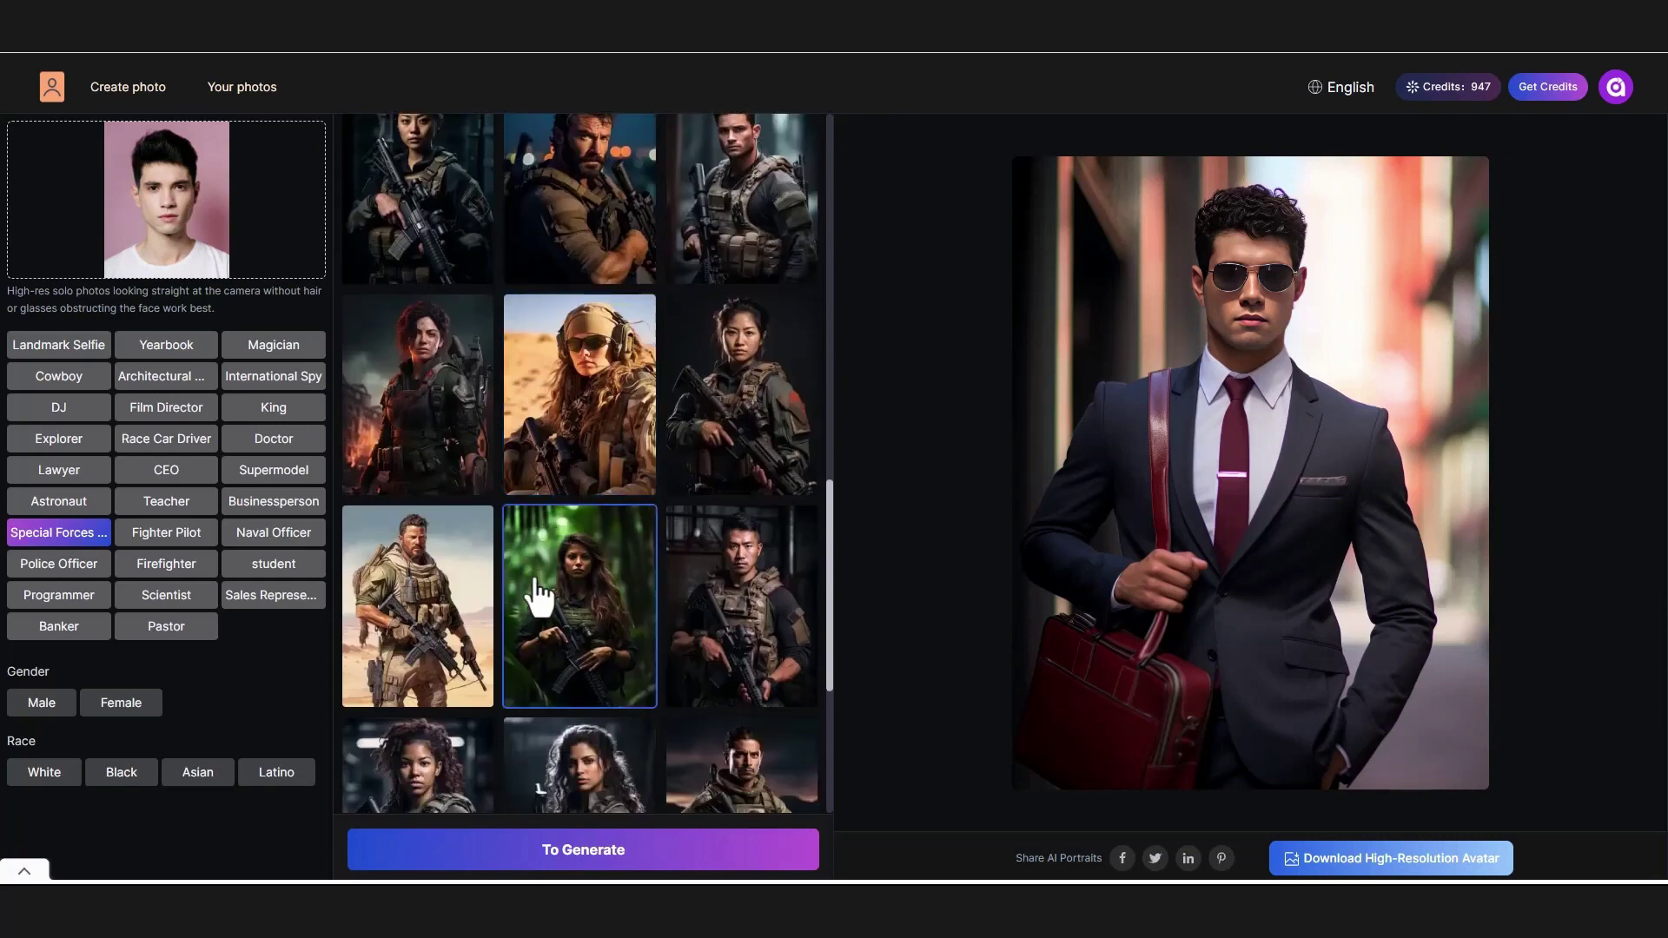
scroll(538, 596, up, 1)
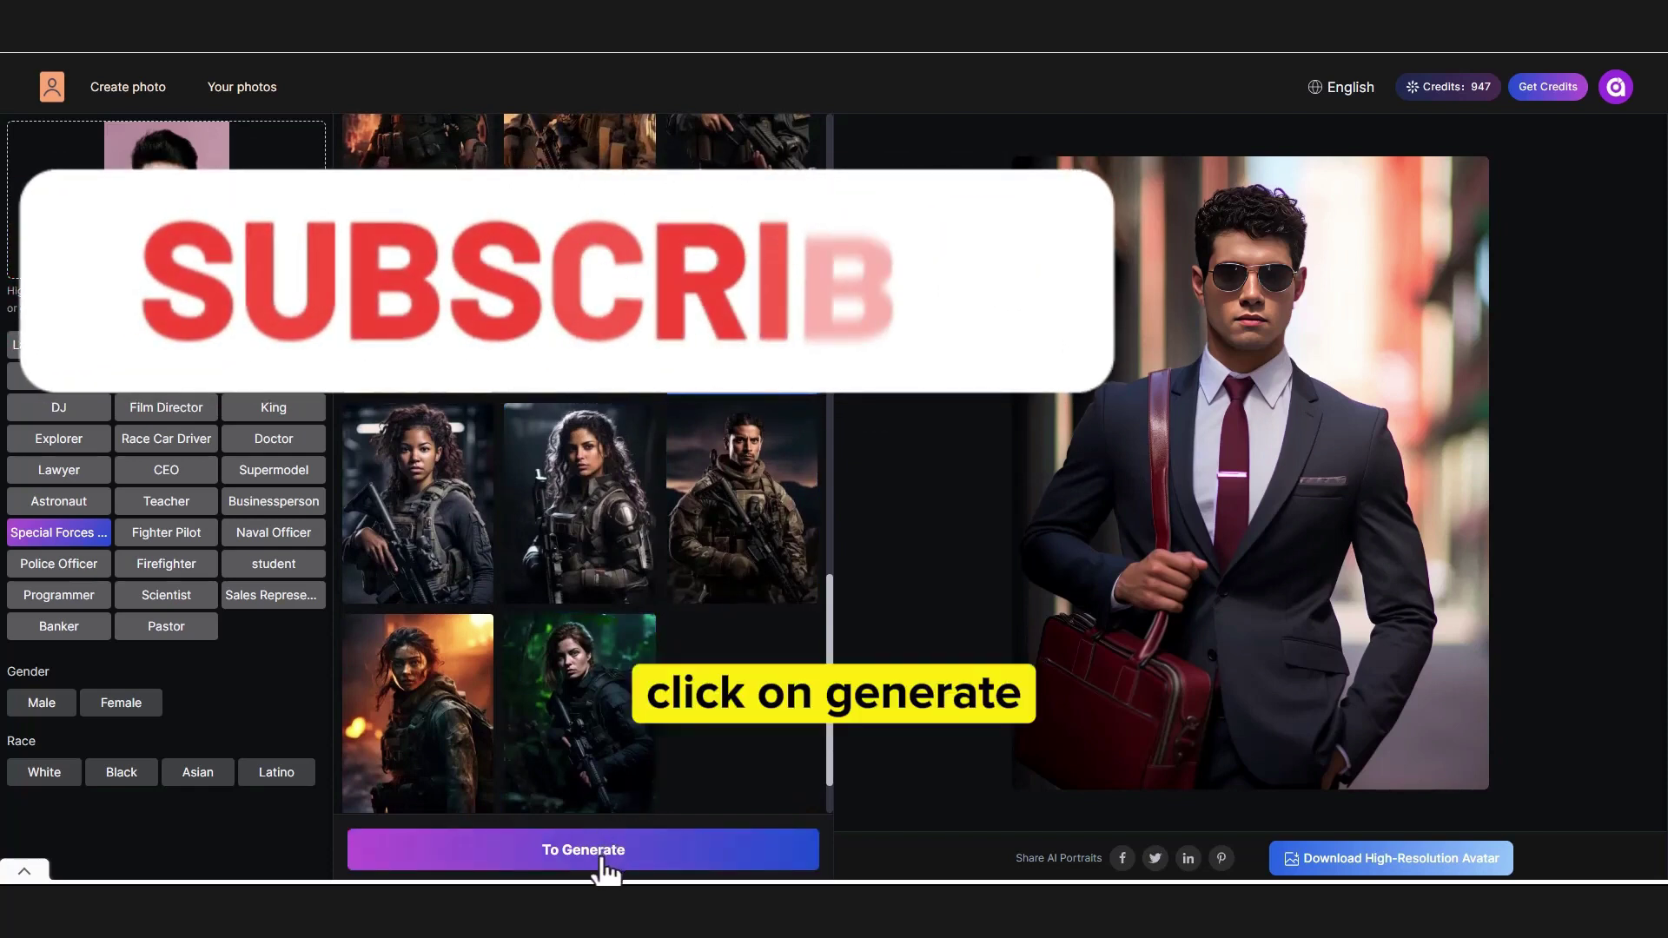
click(603, 860)
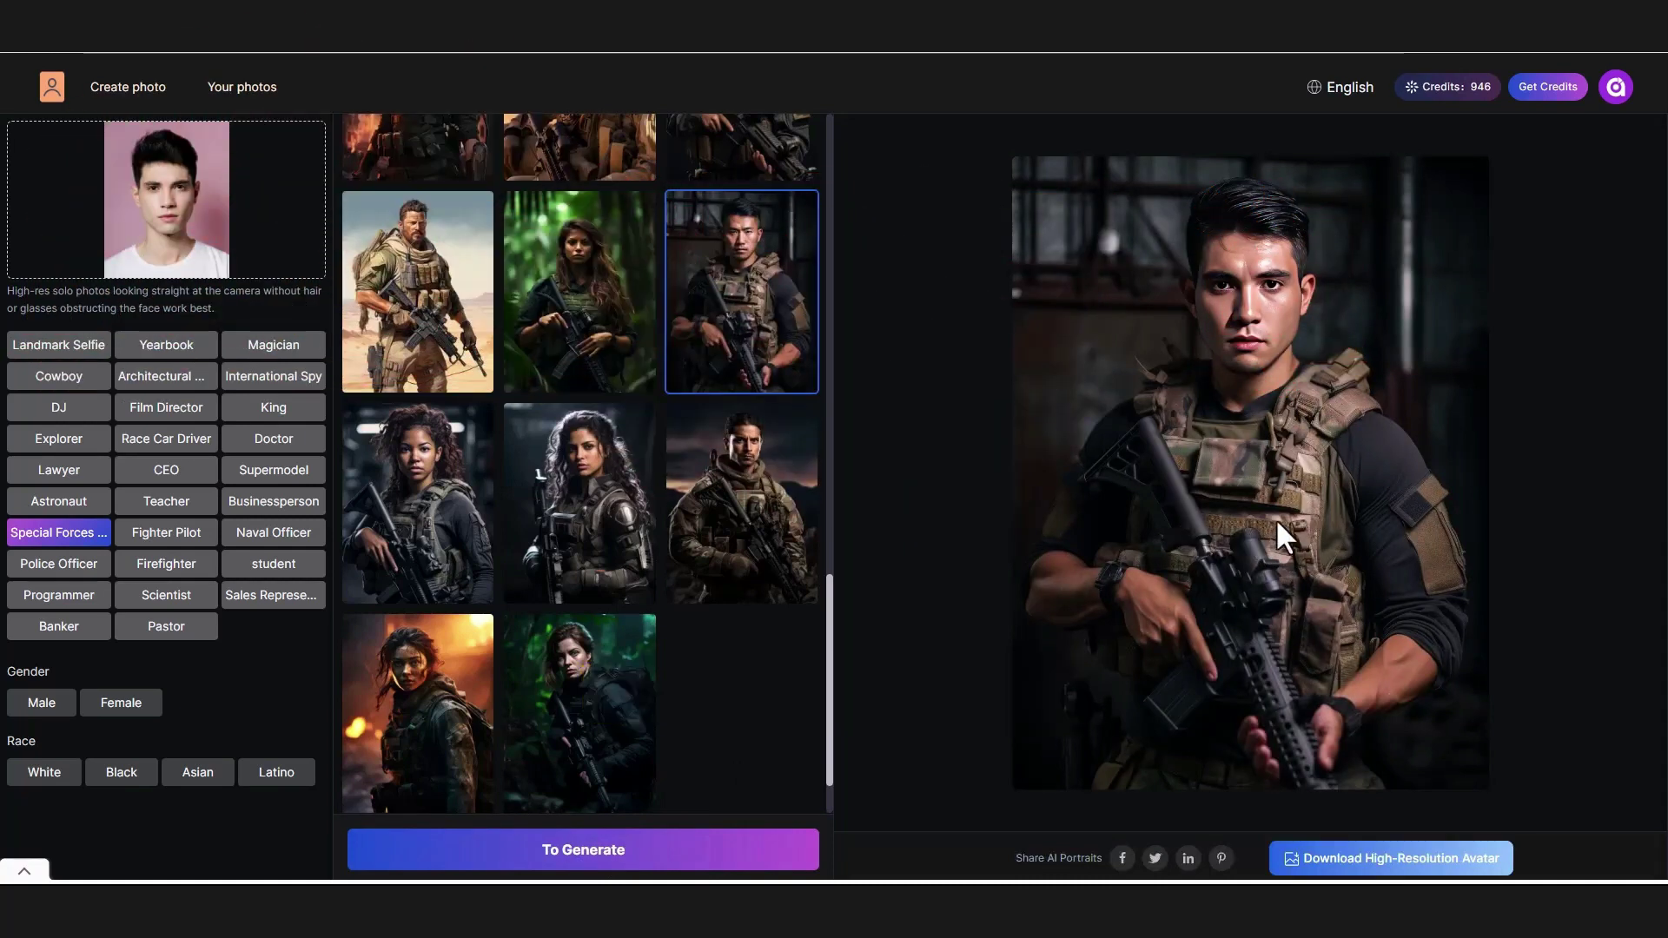
Step: Generate a portrait from the Programmer template of the young man in a grey hoodie and download the high-resolution image
click(54, 605)
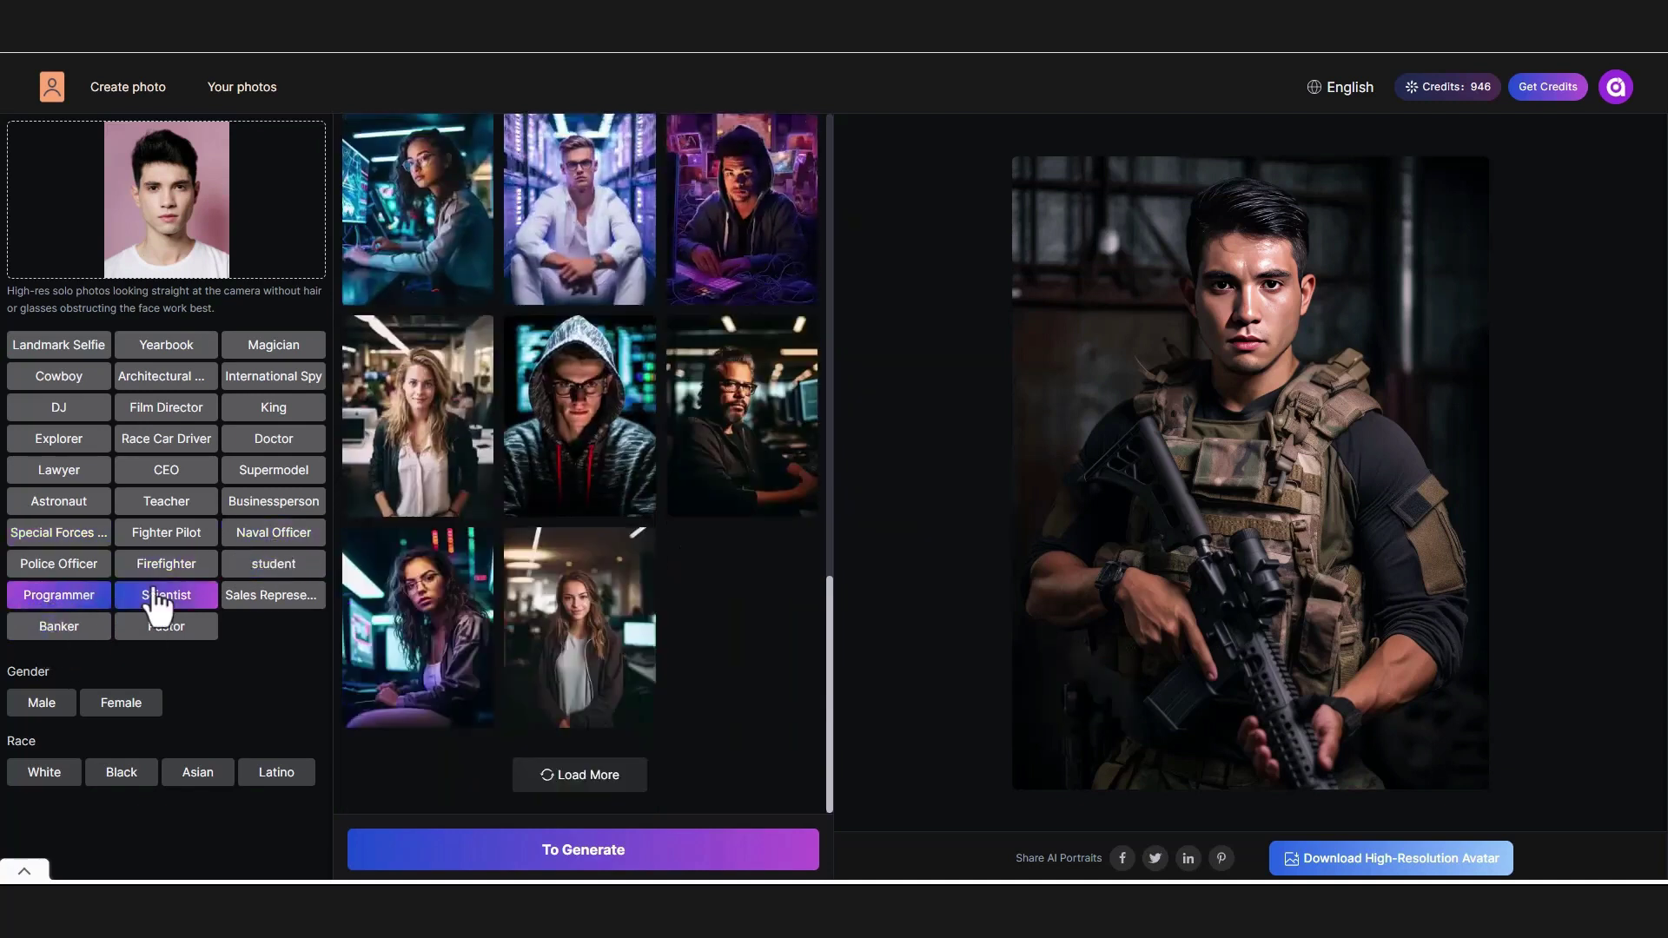
scroll(584, 566, up, 7)
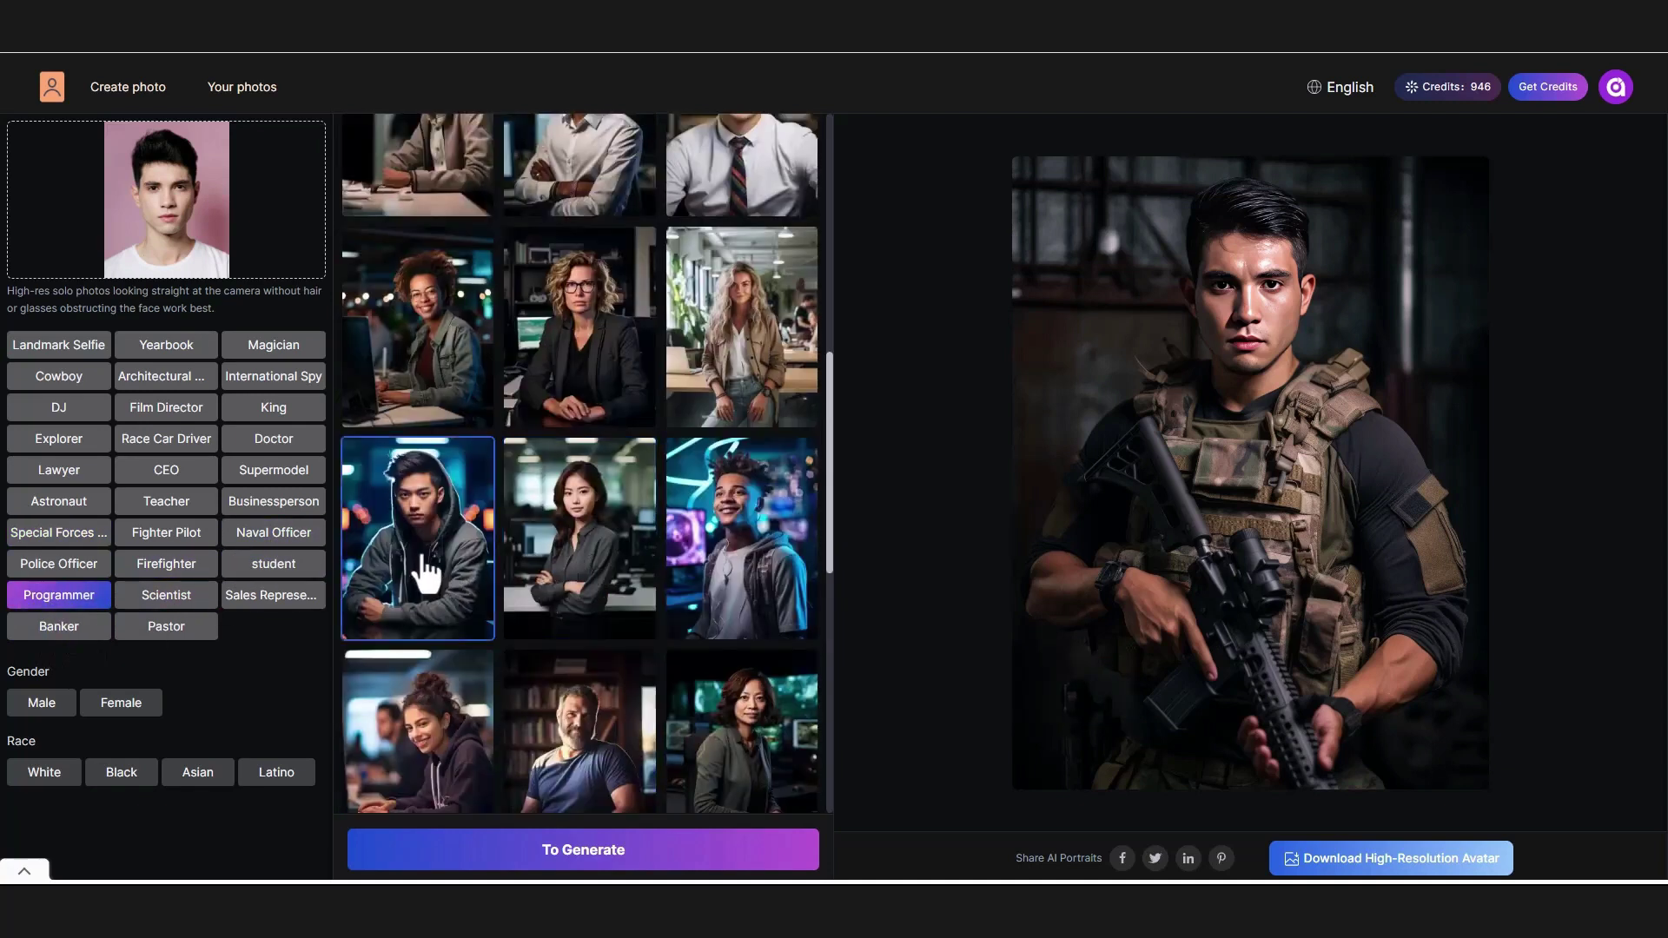
click(554, 854)
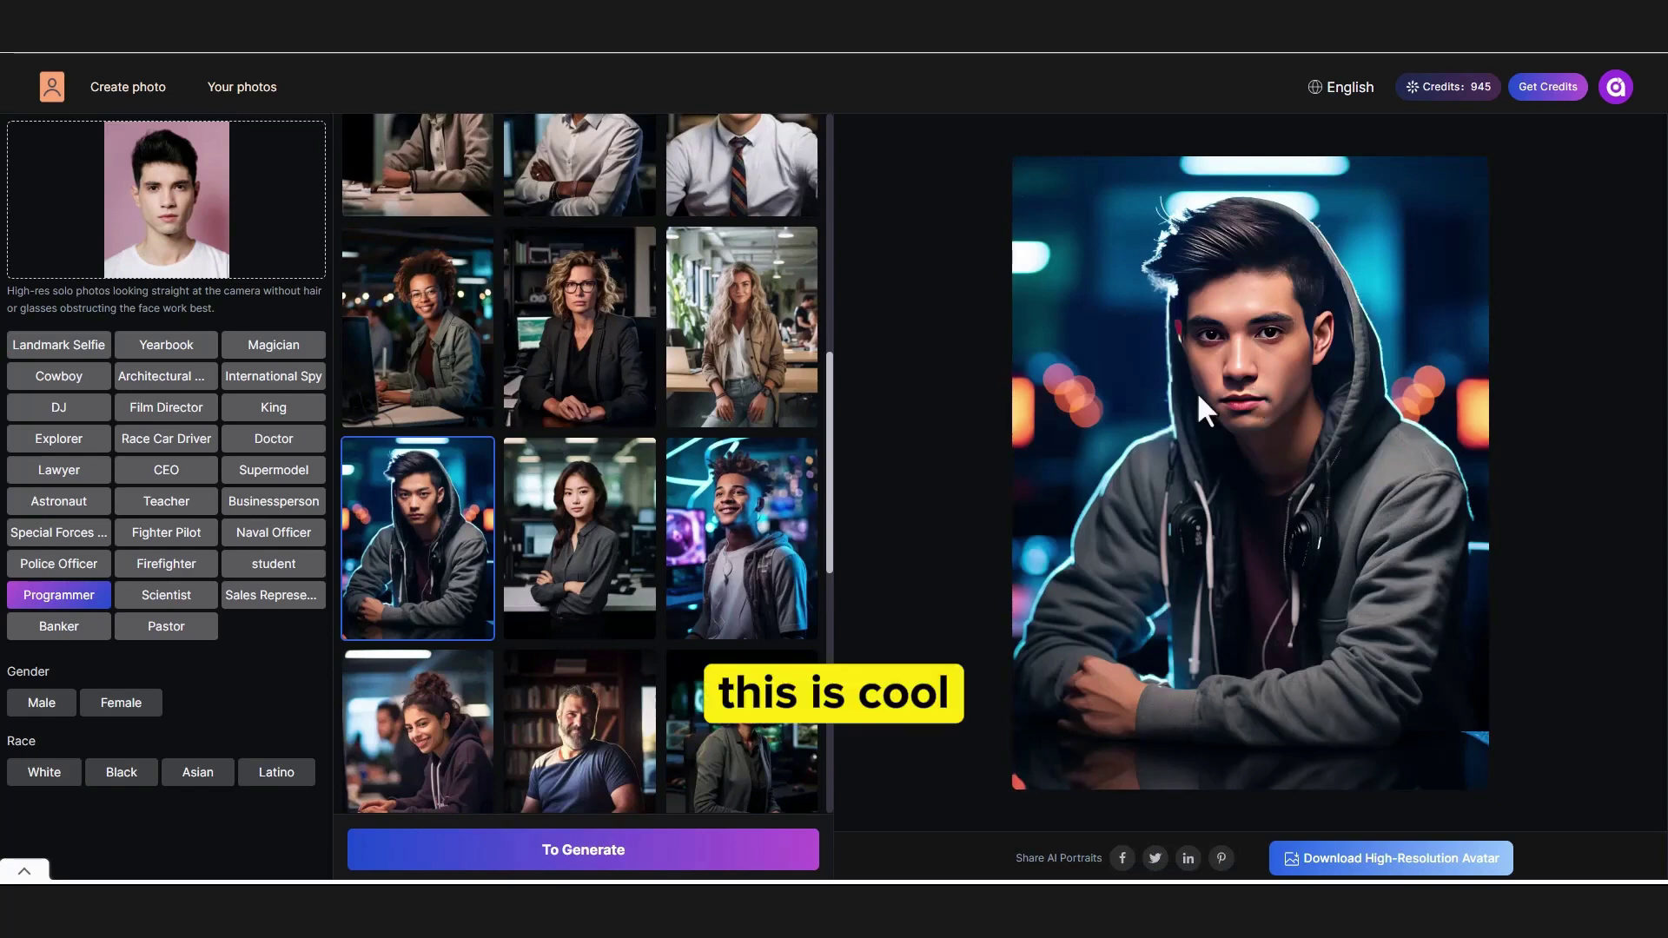
scroll(743, 604, down, 5)
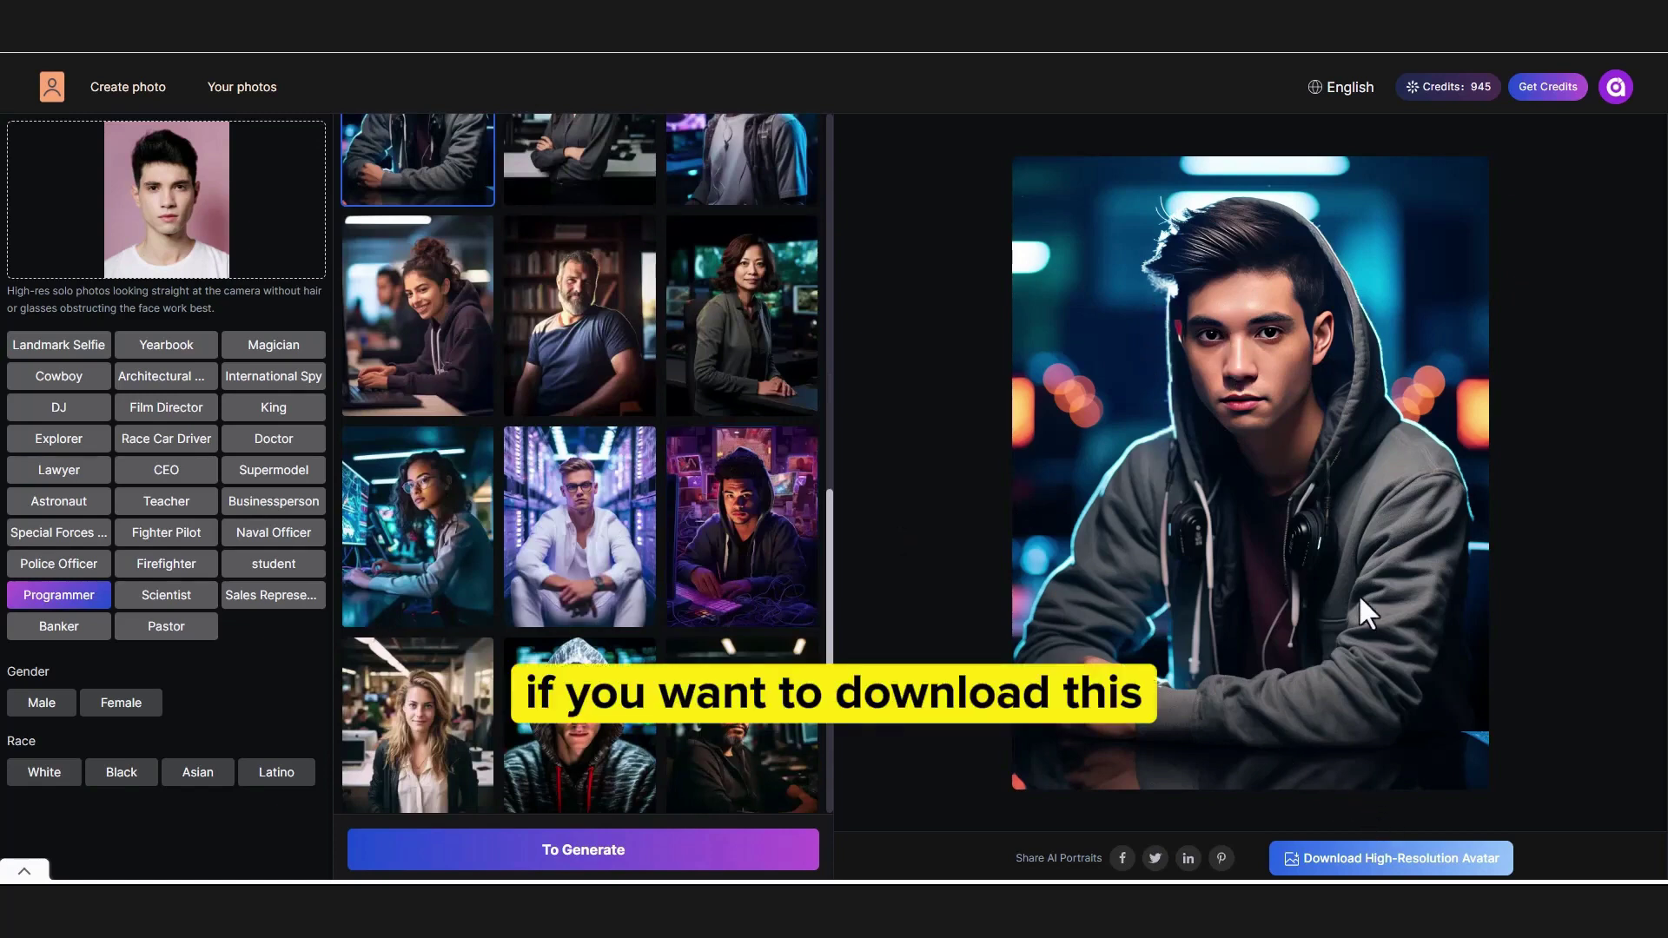
click(1342, 869)
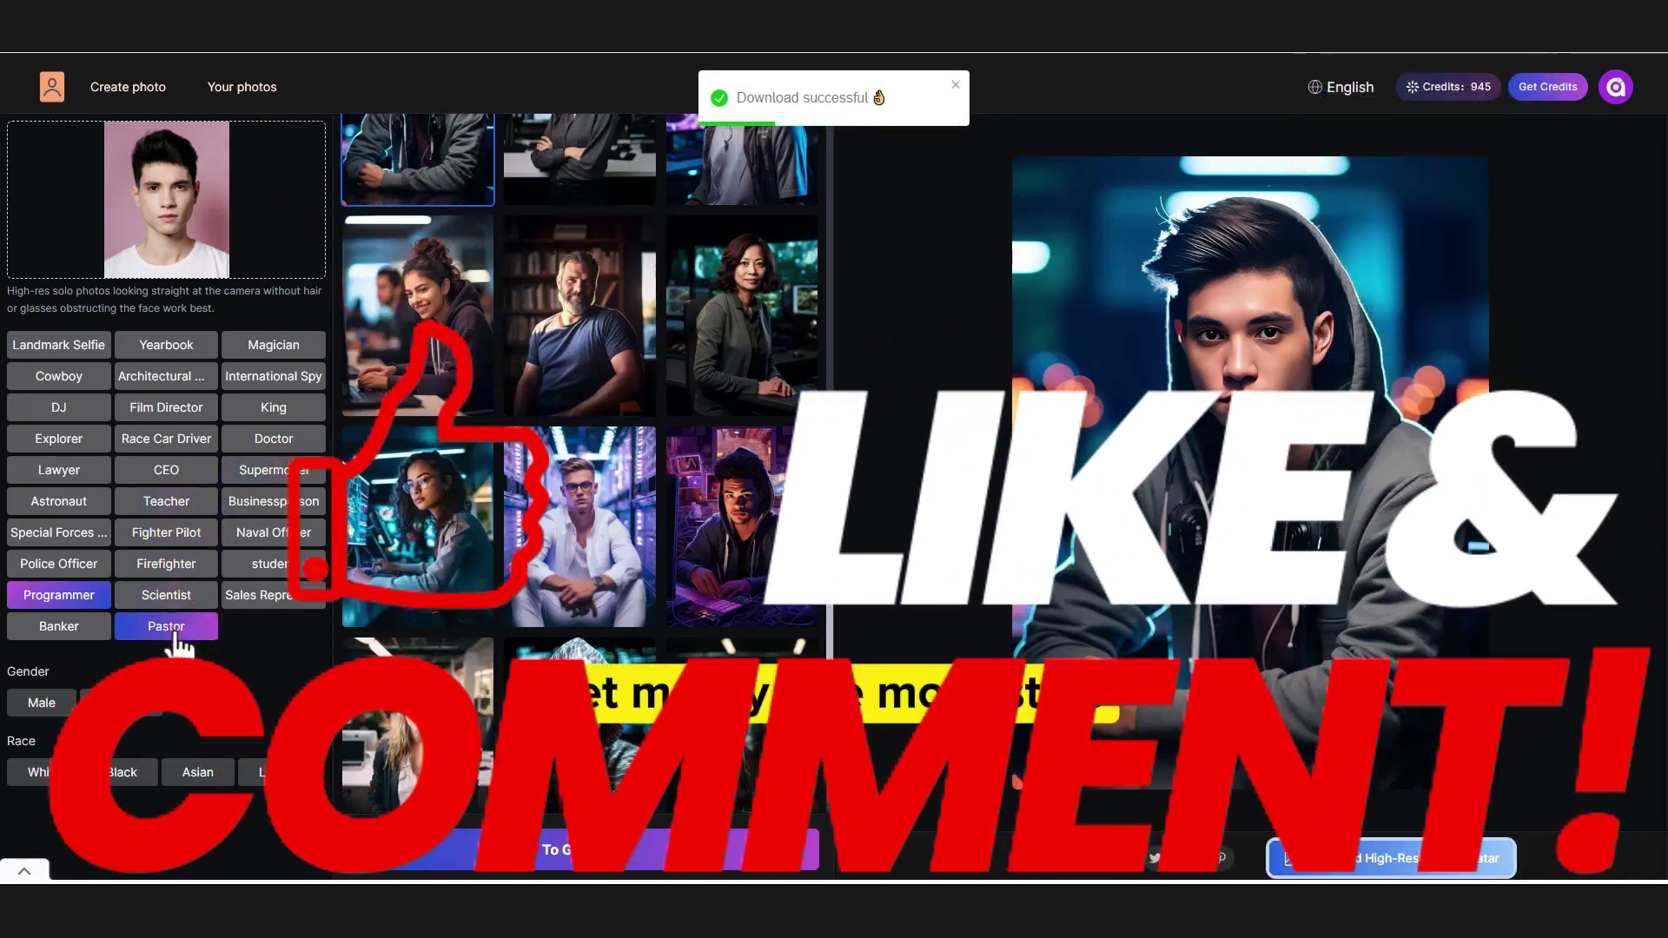
Step: Look through the Banker category's templates
click(55, 631)
click(744, 595)
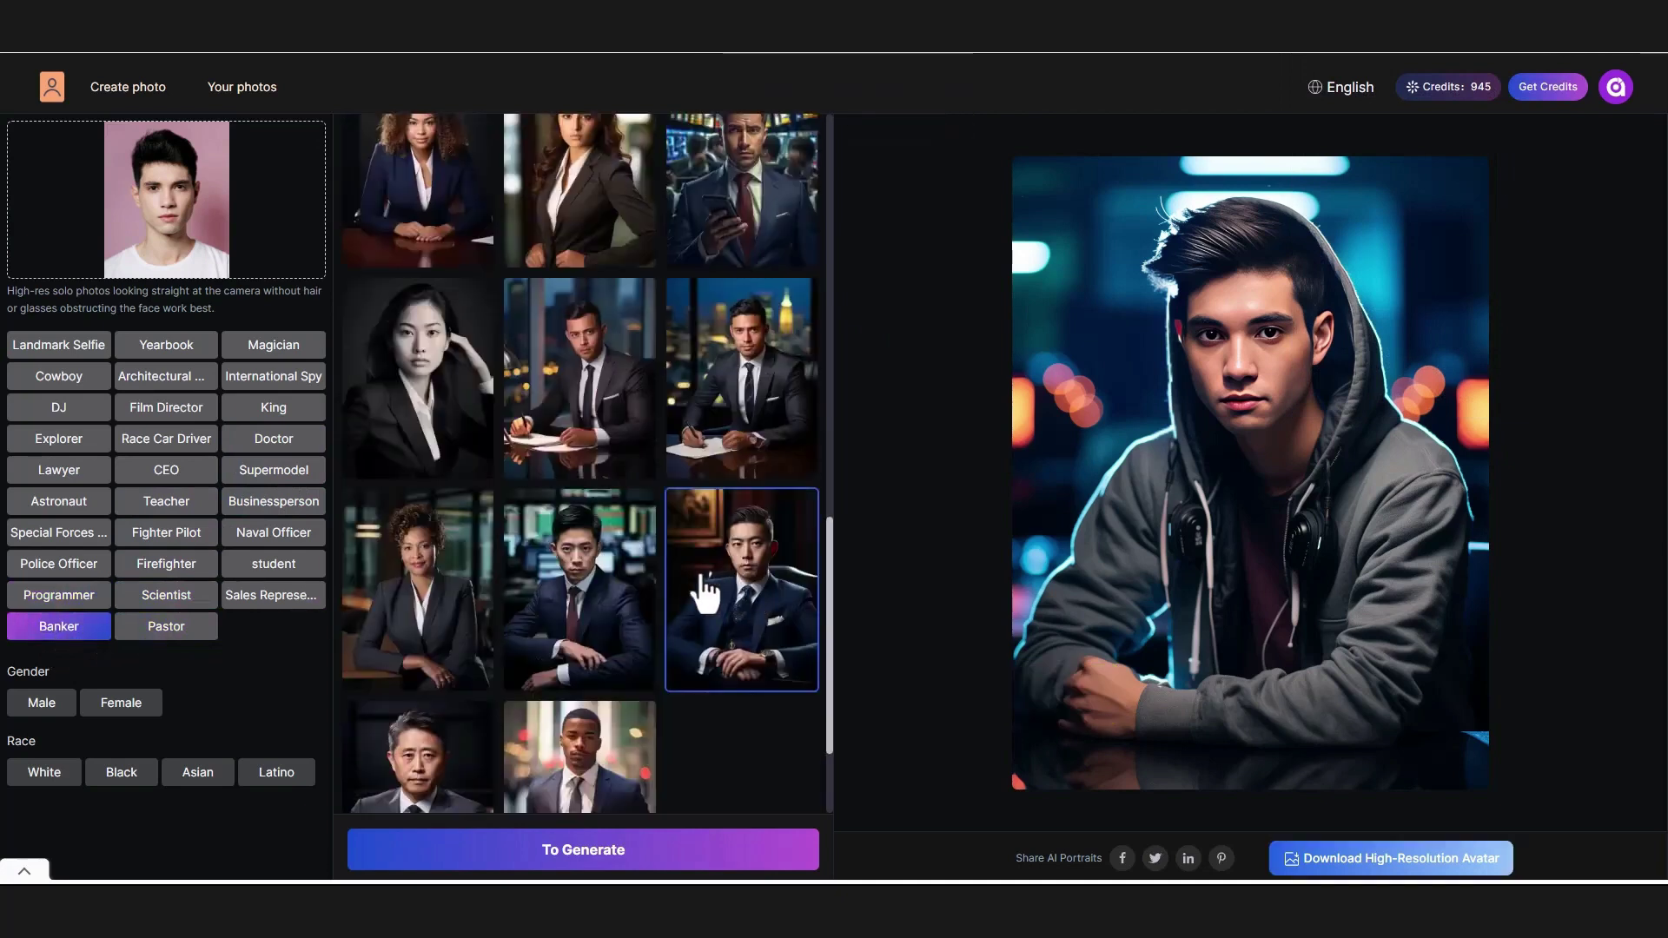
scroll(661, 590, up, 10)
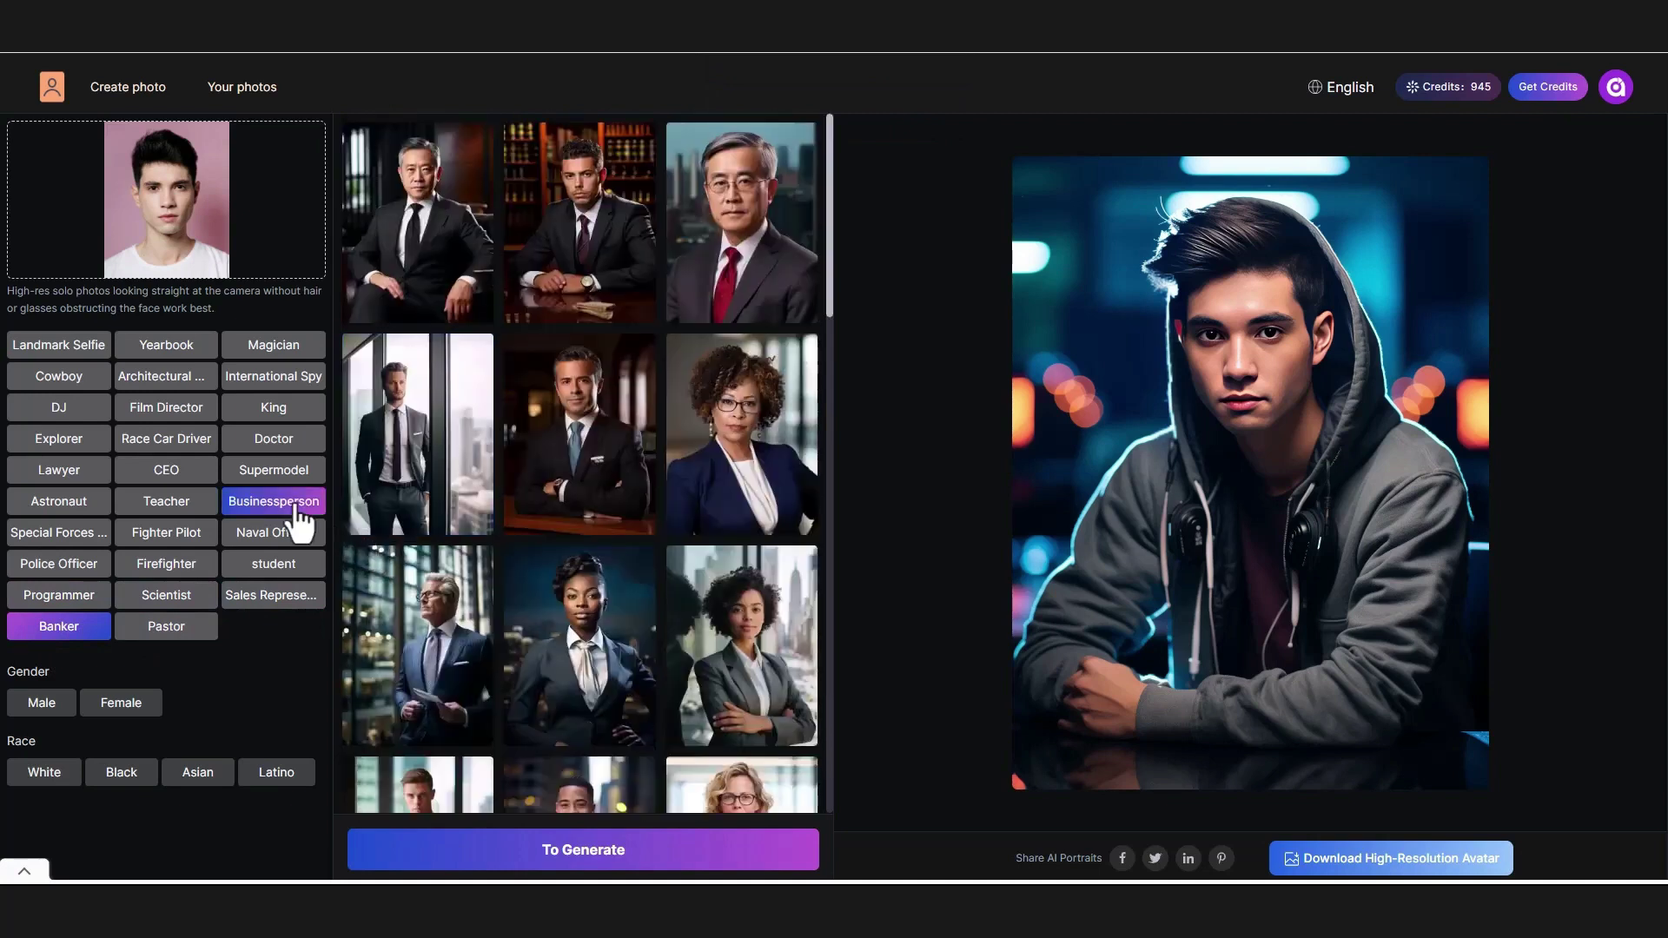
Step: Generate a portrait from the Explorer template of the smiling climber in a teal jacket with an orange backpack
click(50, 443)
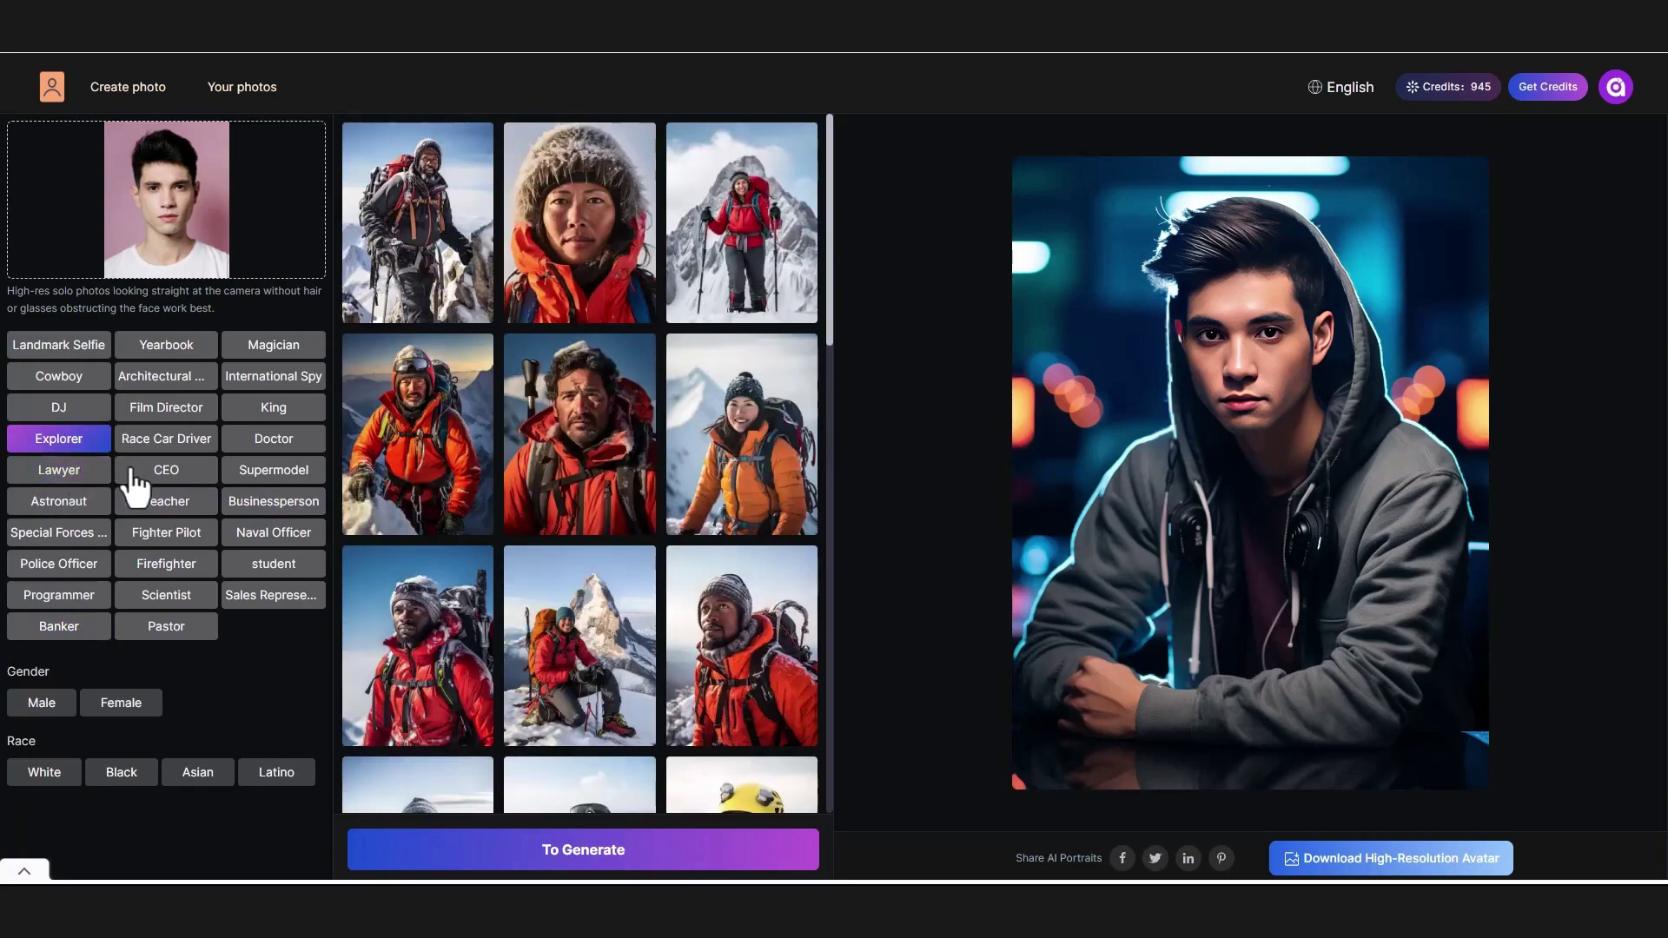
scroll(695, 628, down, 8)
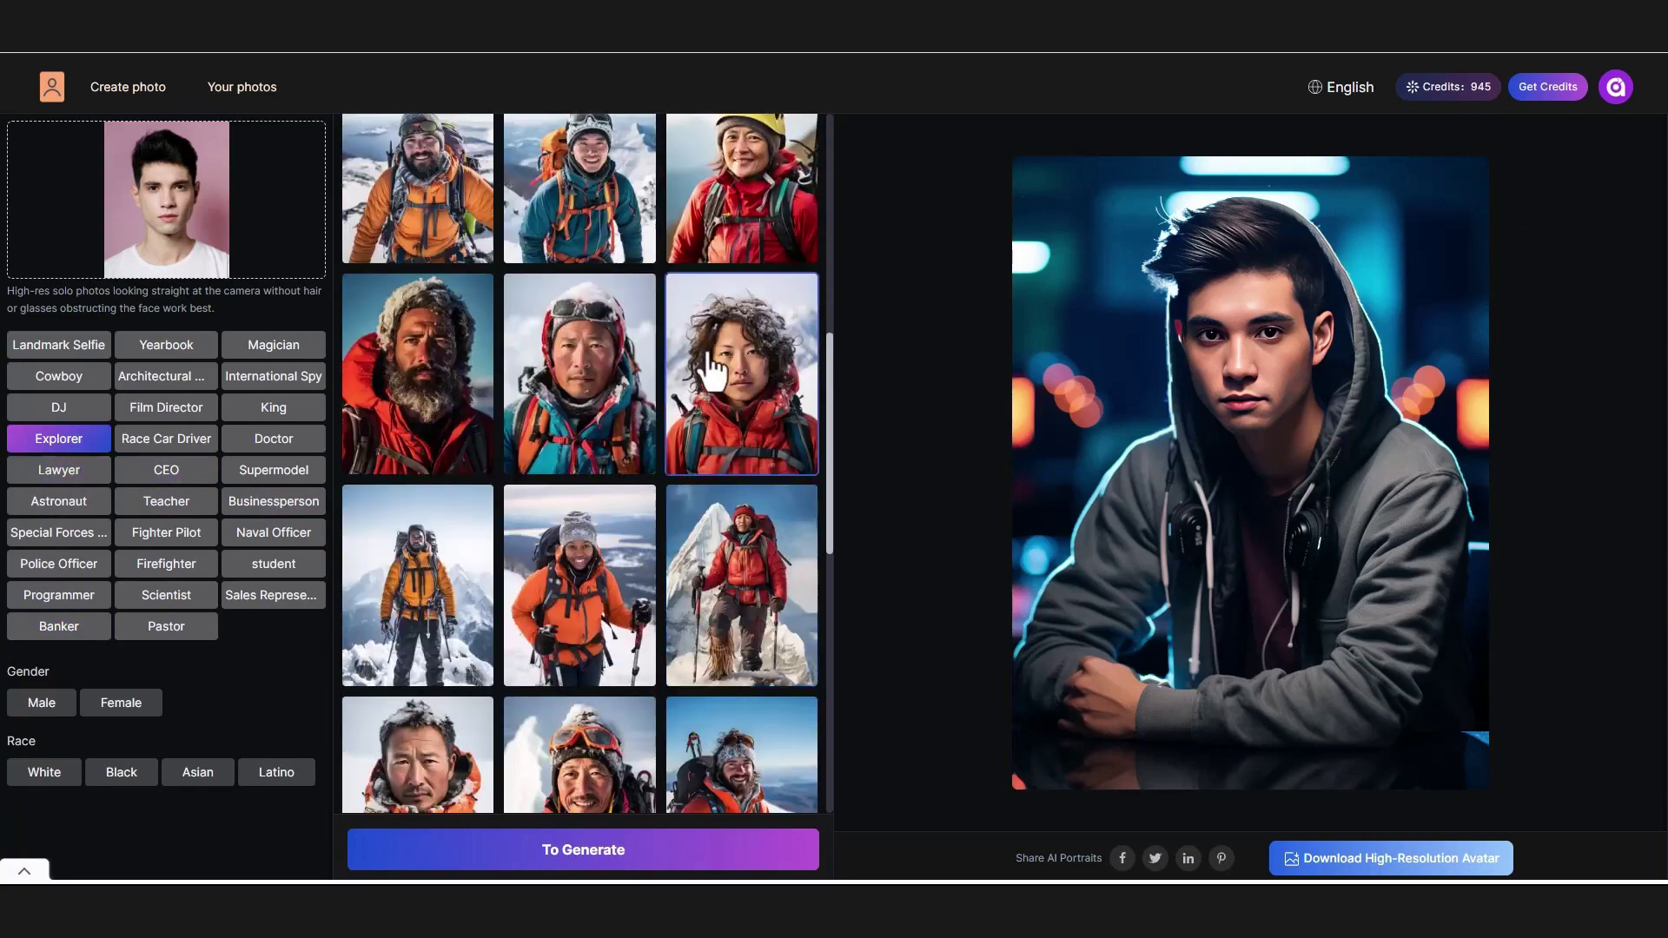
scroll(613, 396, up, 2)
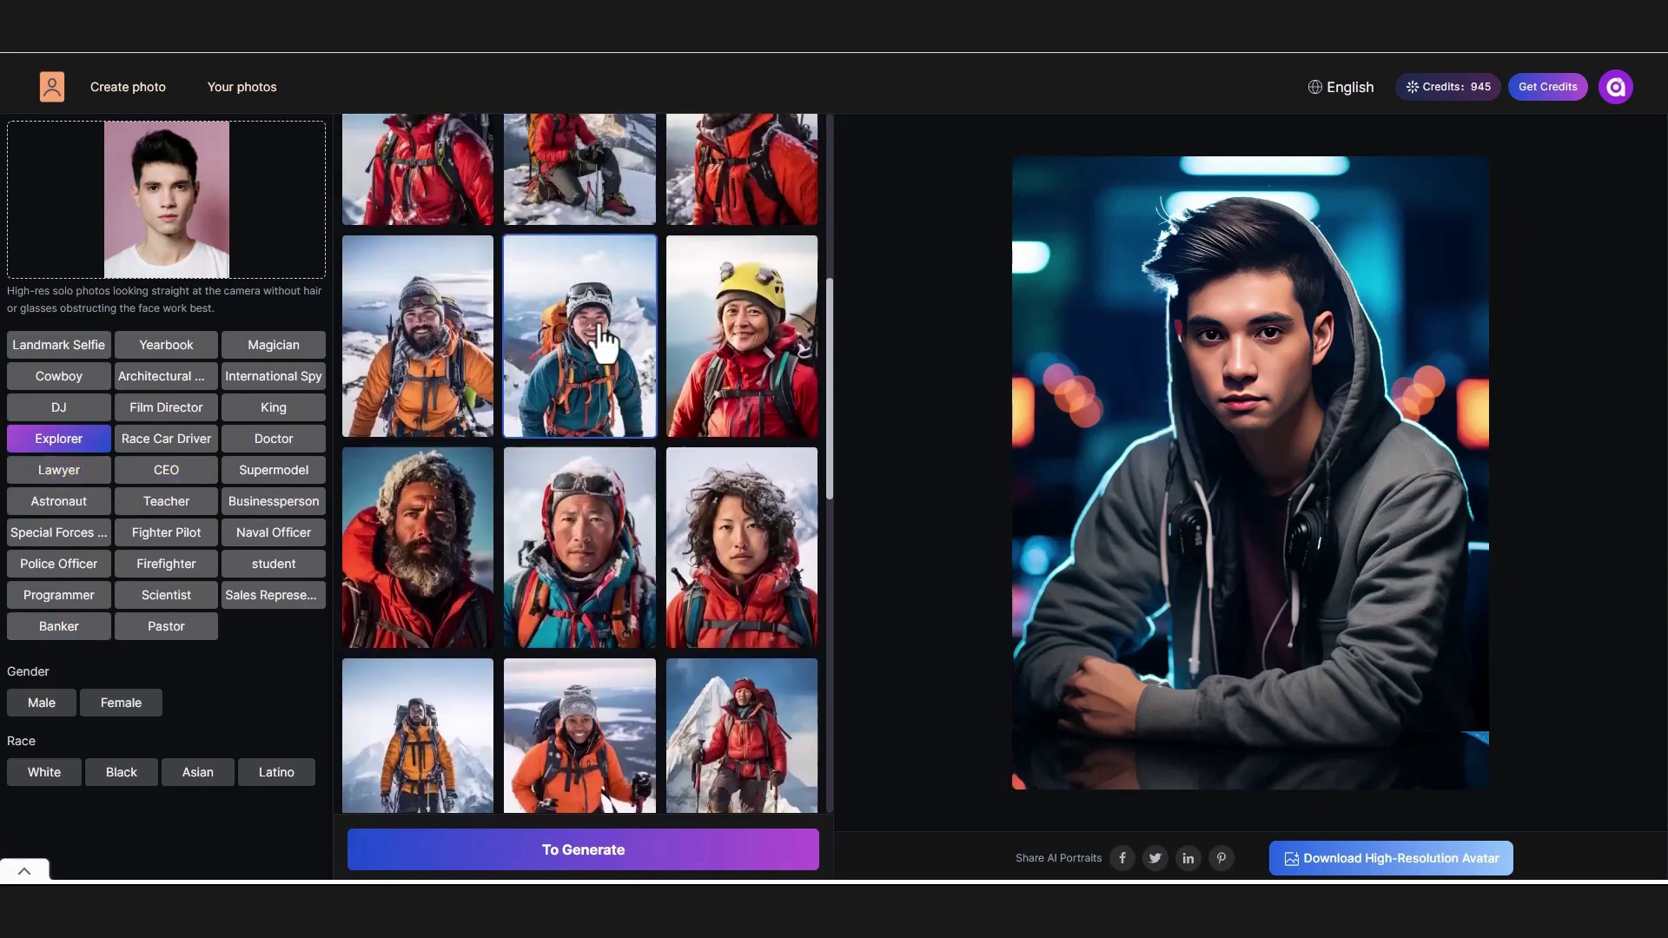
click(585, 856)
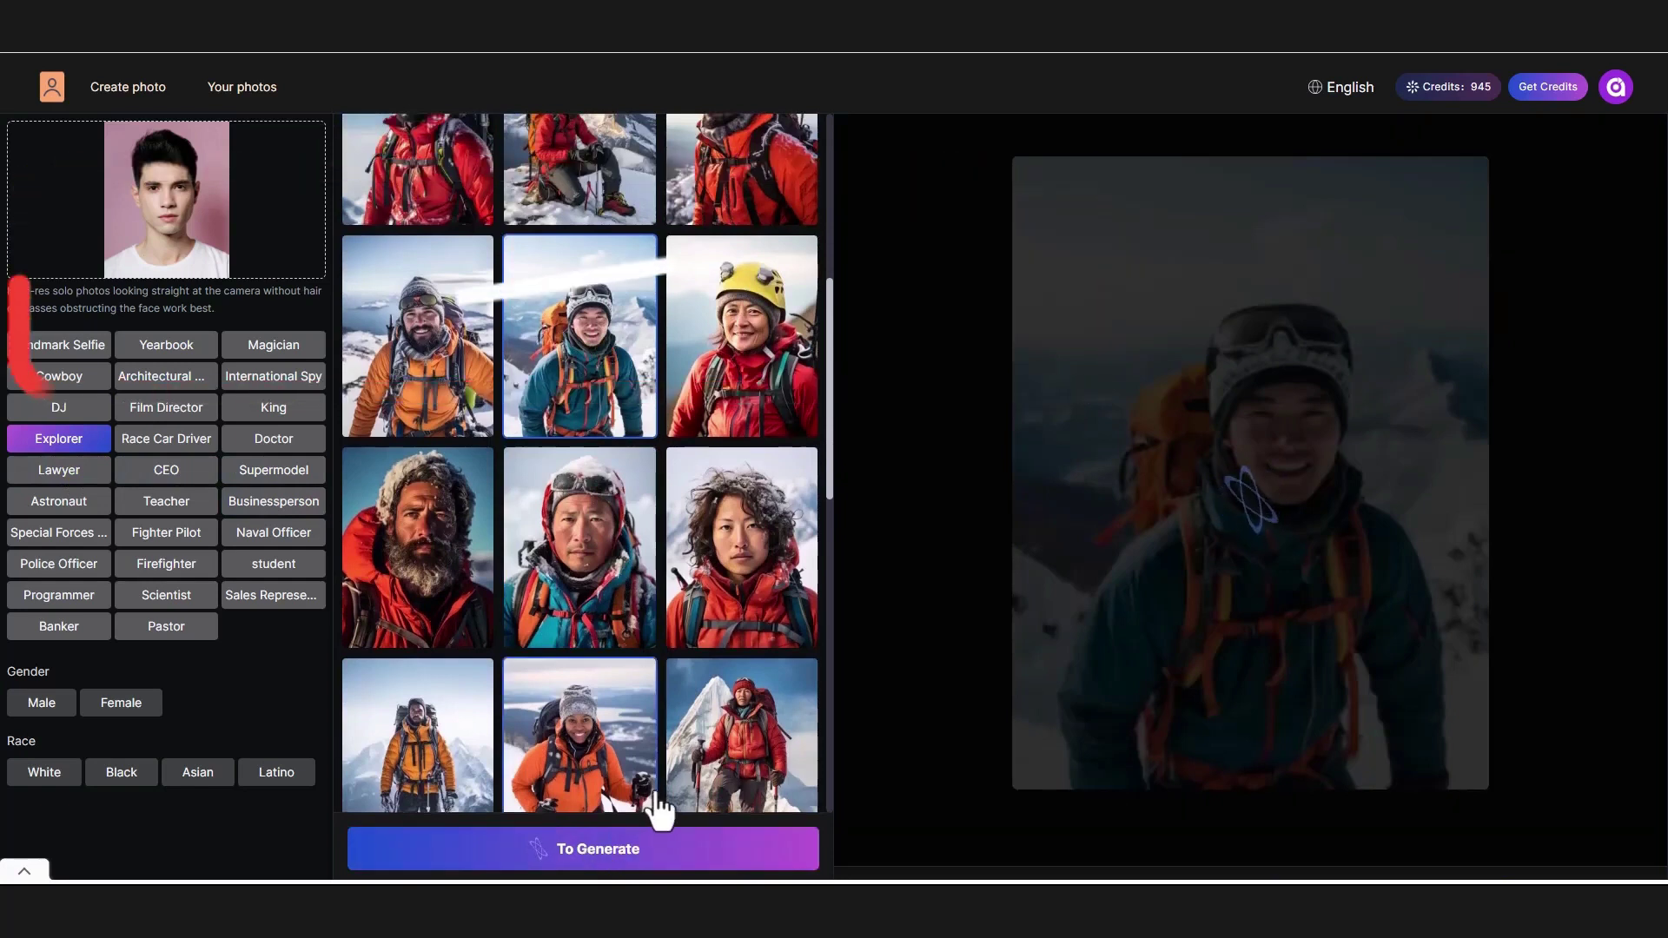